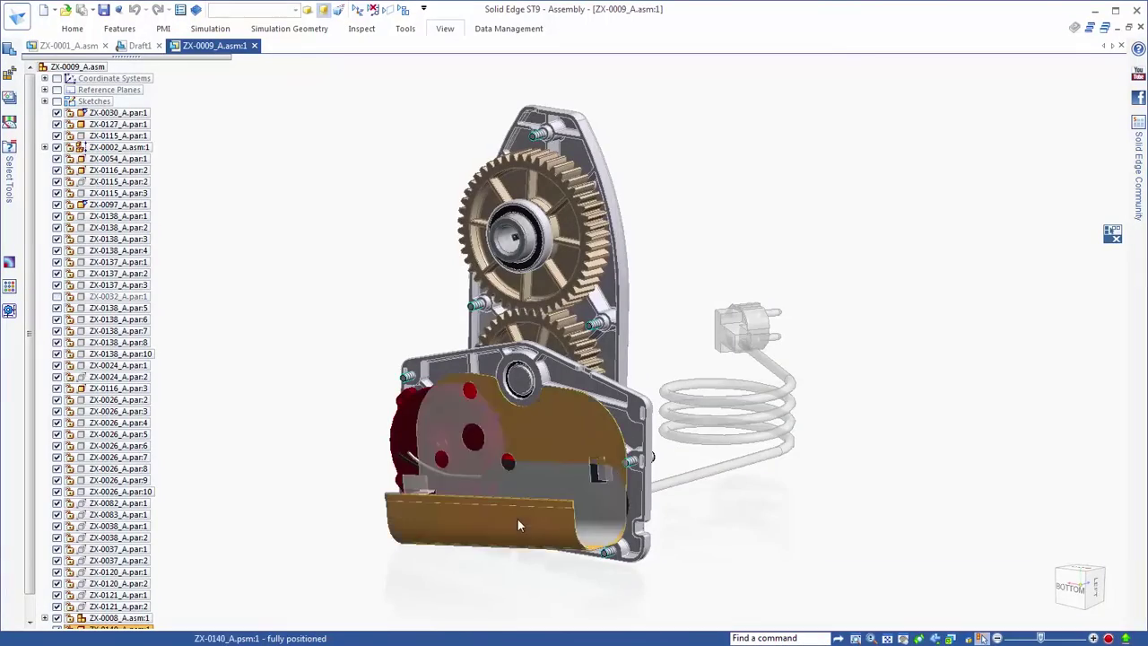
Step: Use Show/Hide Component to hide the curved motor cover and show the large gear on the housing plate
middle_drag(914, 141, 949, 344)
click(481, 352)
click(662, 361)
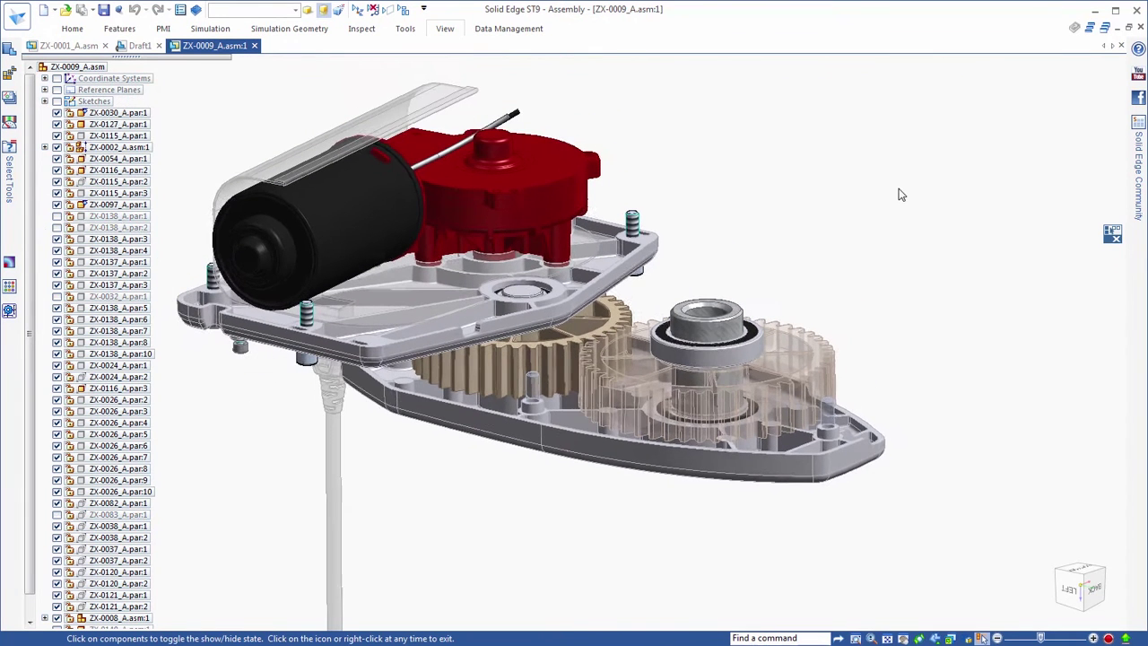
click(831, 351)
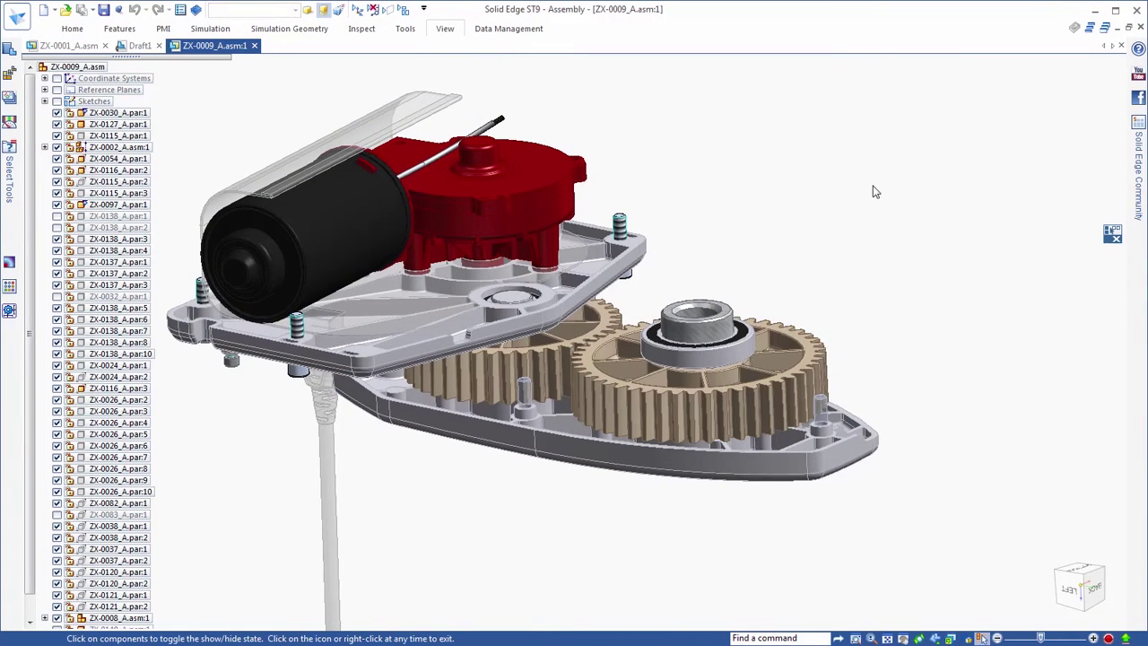
right_click(875, 159)
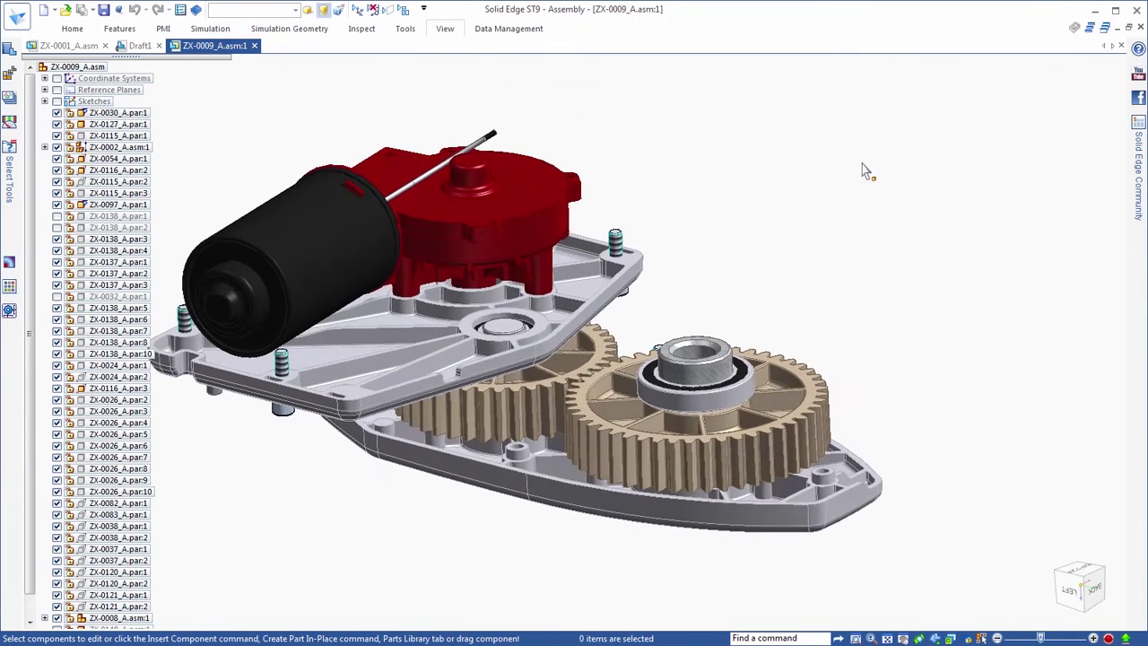
Step: Open the Assembly Relationships Manager for the gear housing assembly
right_click(864, 167)
click(932, 455)
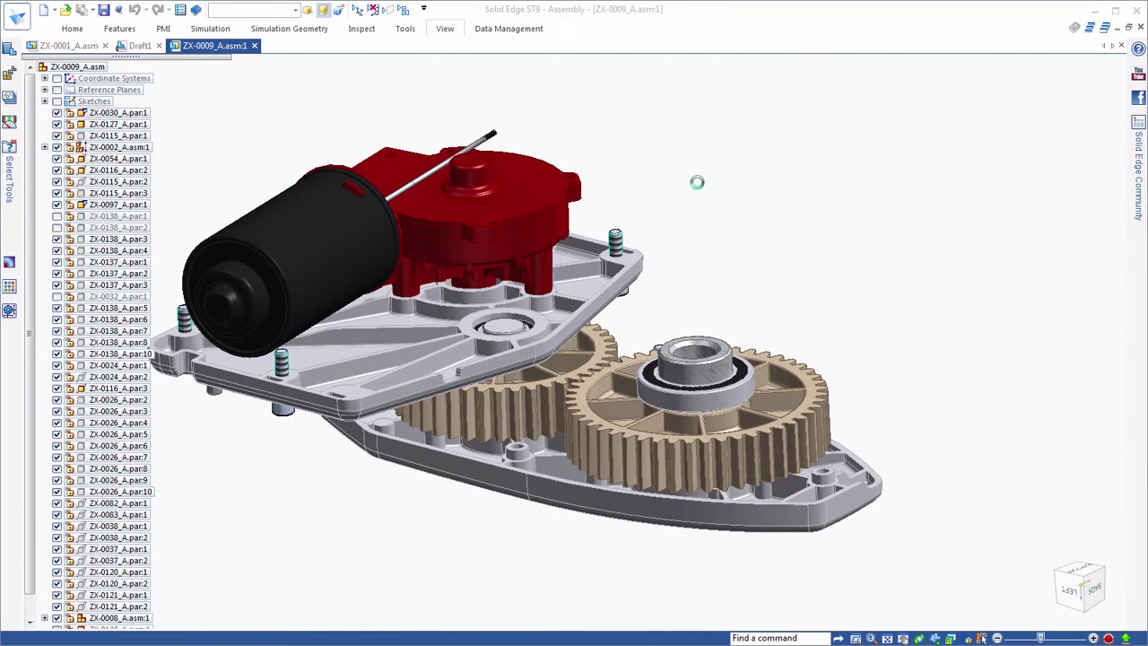
drag(1032, 455, 1040, 523)
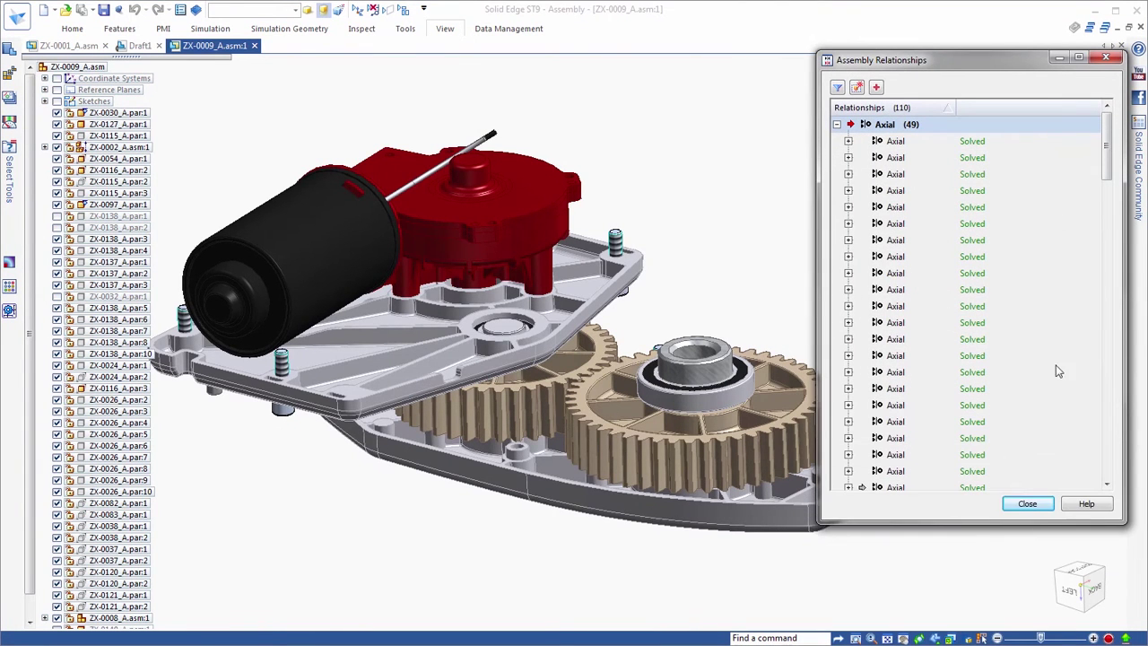
drag(1106, 153, 1130, 132)
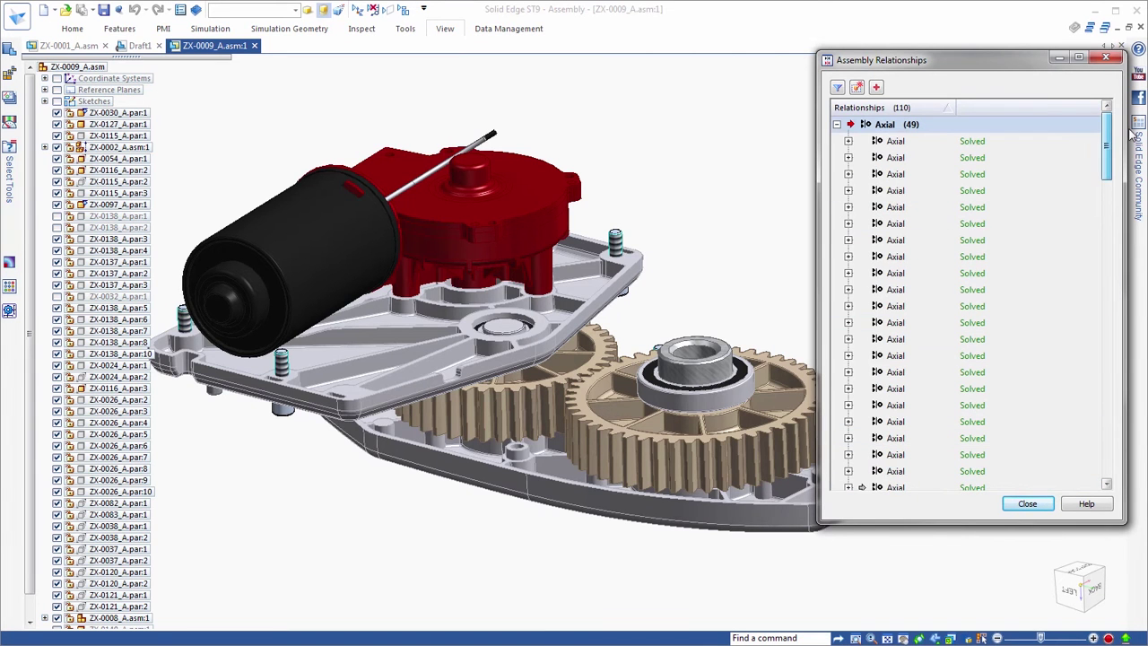
Step: Group the relationship list by component, and return the grouping to By Type
right_click(937, 108)
mouse_move(987, 232)
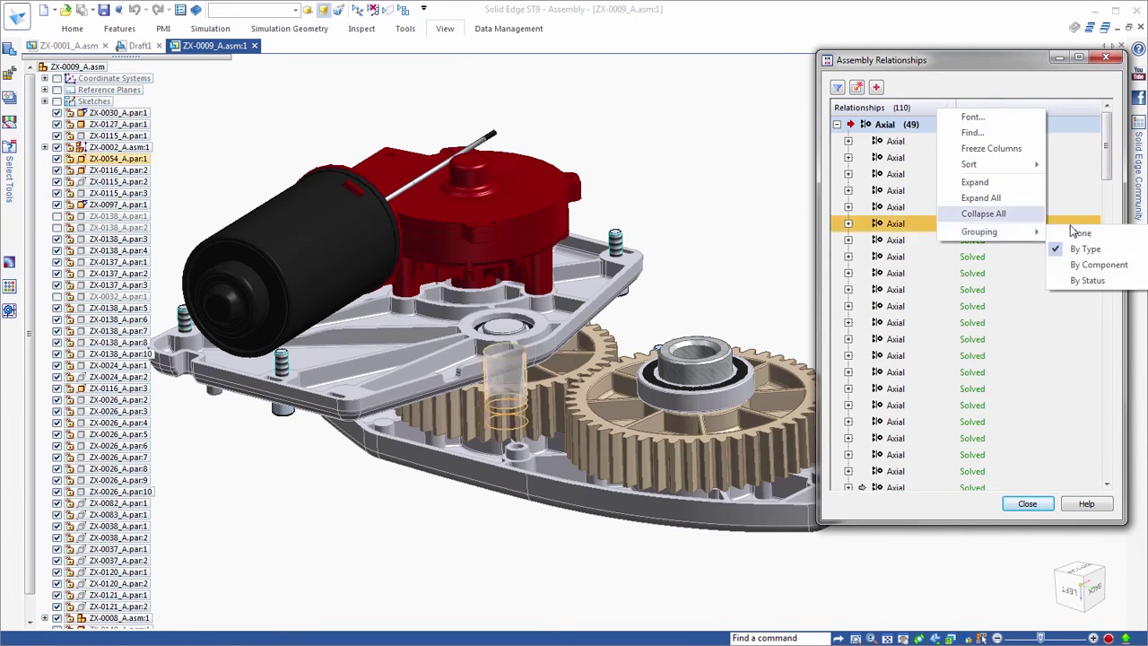
click(1076, 264)
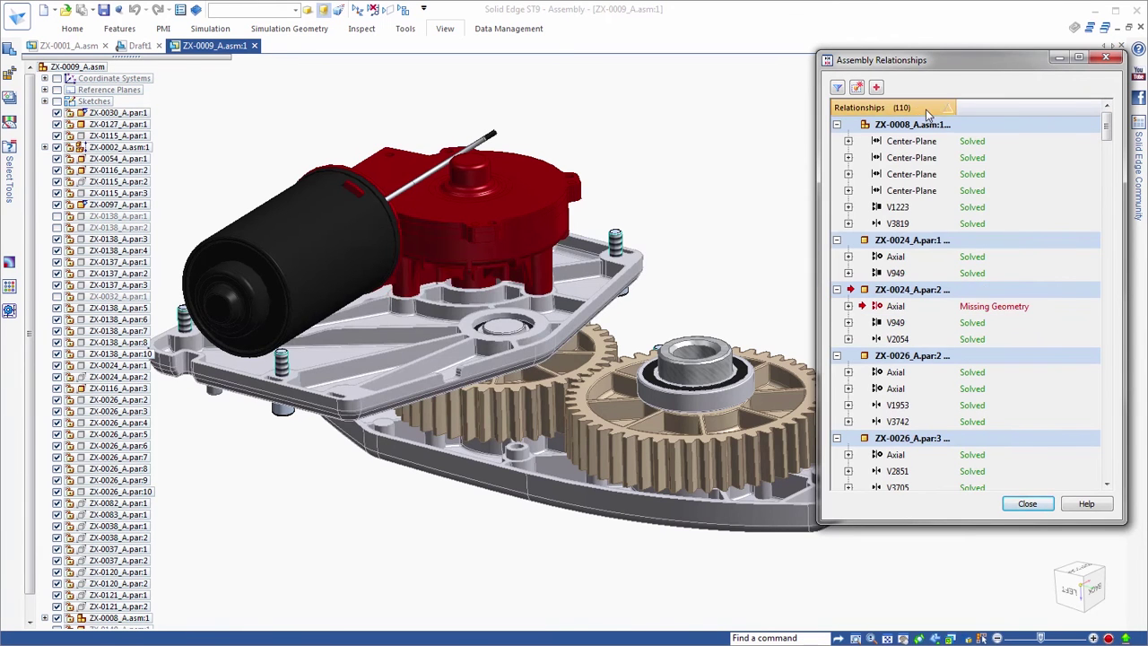
right_click(925, 109)
mouse_move(987, 232)
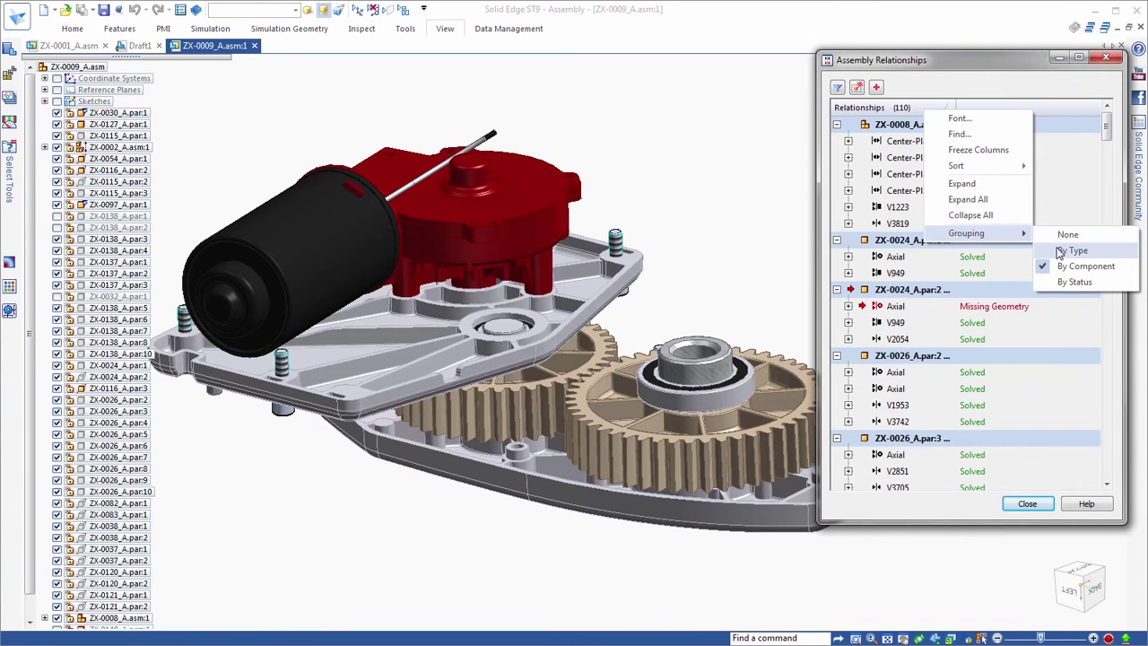
click(1071, 250)
Step: Filter the relationship list to Suppressed and Missing Geometry statuses, and repair the listed relationships, keeping V4244, Axial and V3692 suppressed
click(837, 88)
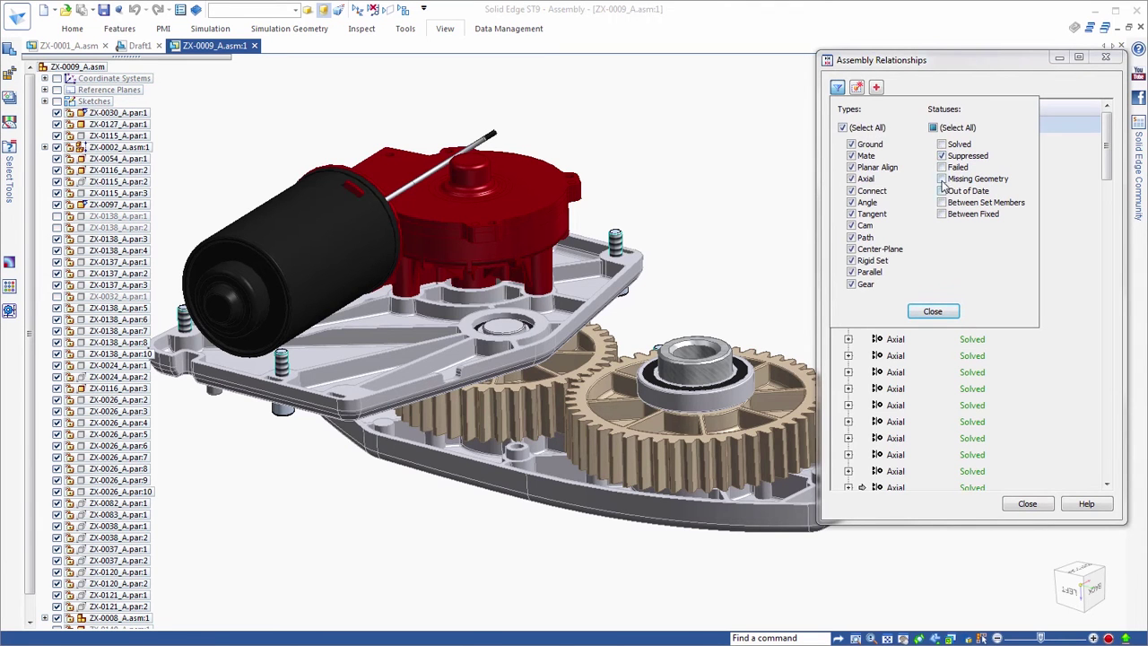
click(934, 311)
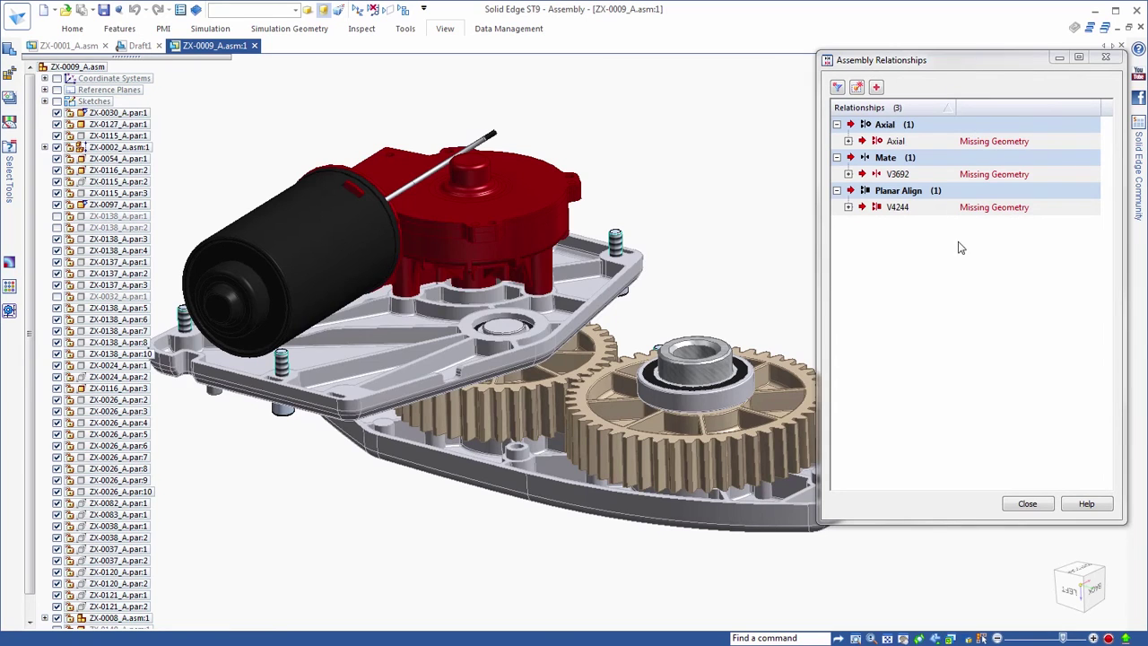
click(856, 90)
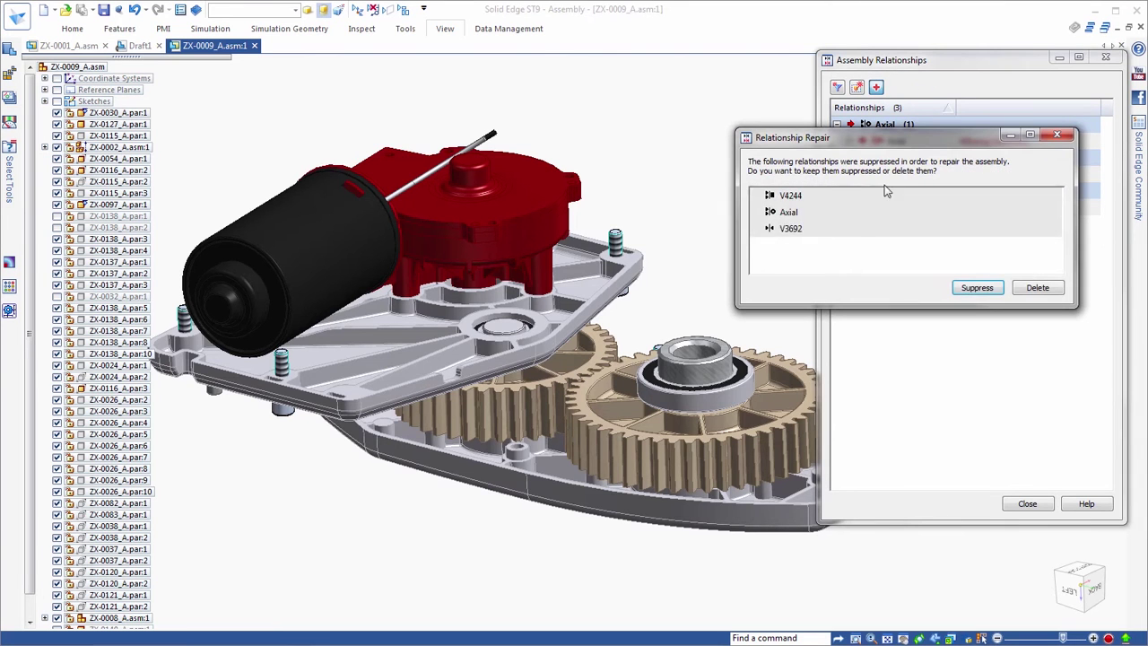
click(990, 288)
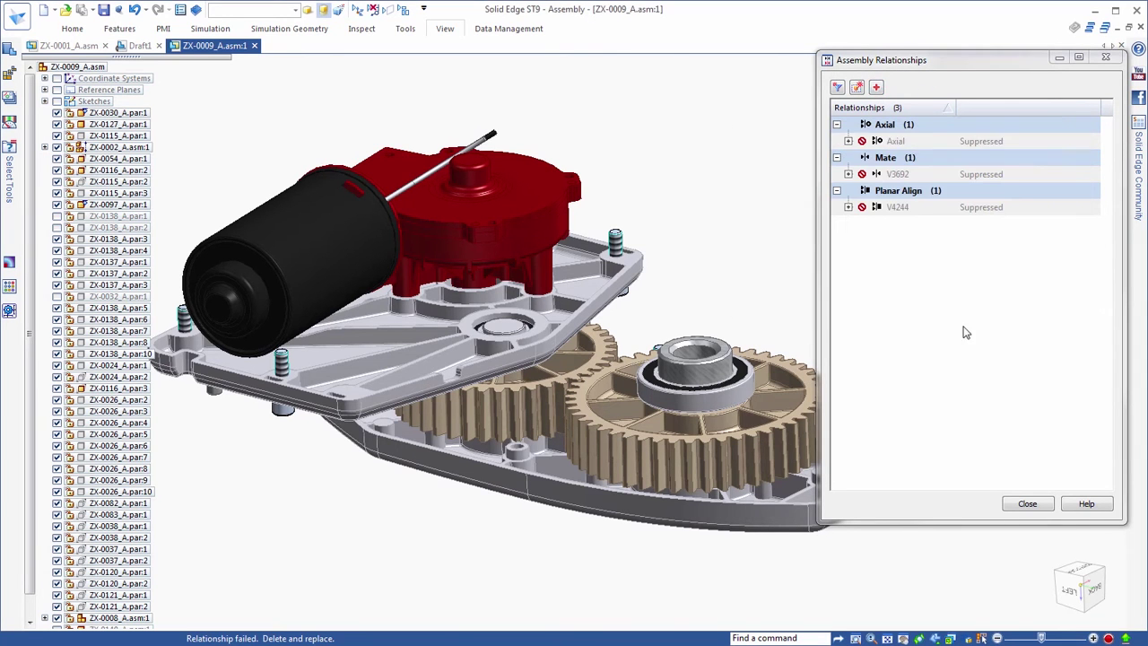
Step: Unsuppress the planar align relationship V4244 and rename its variable to BearingOffset
right_click(937, 208)
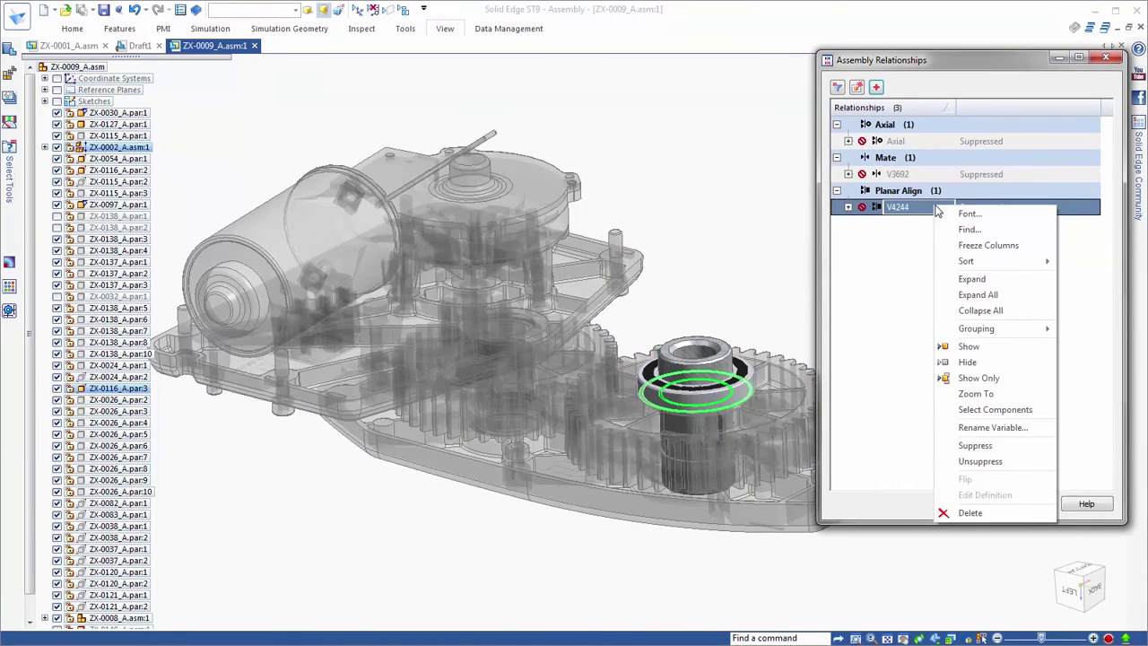
click(979, 461)
click(848, 207)
right_click(901, 208)
click(950, 233)
text(BearingOffset)
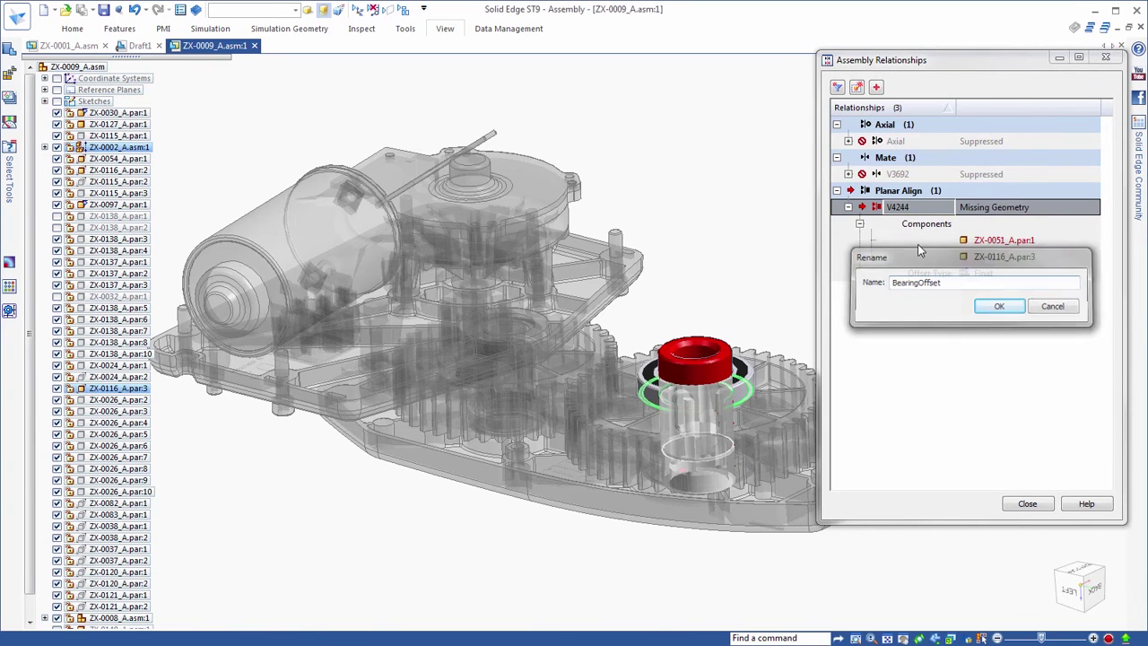
key(Return)
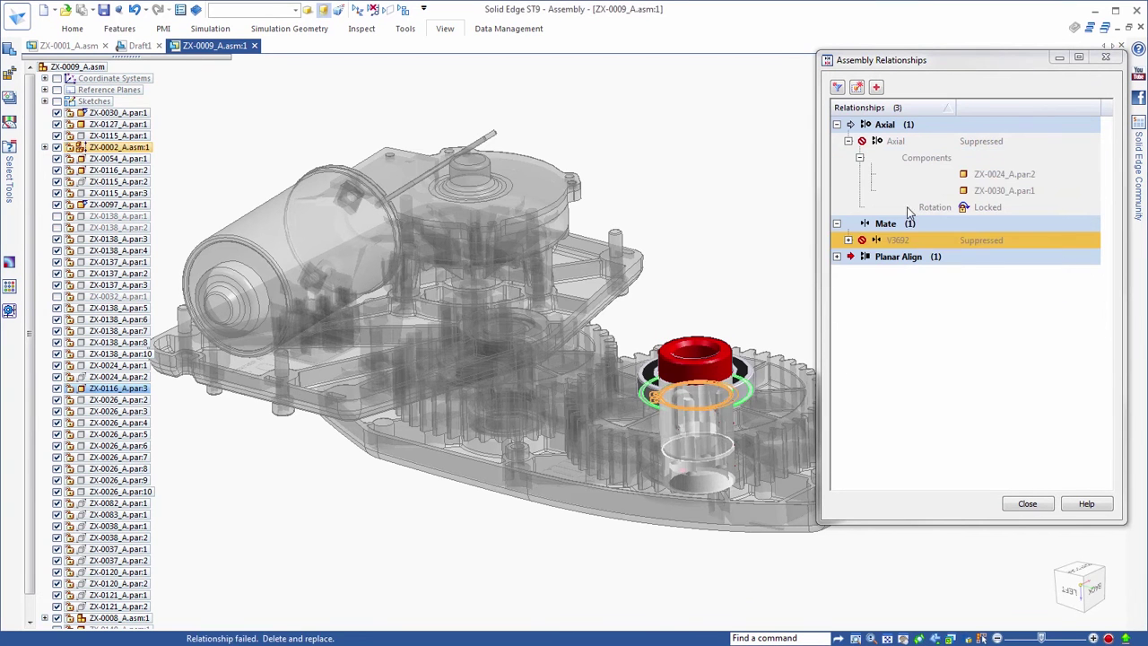
Step: Edit the definition of the BearingOffset planar align and pick a replacement face at the large shaft's bearing opening
click(837, 256)
click(849, 274)
mouse_move(1009, 280)
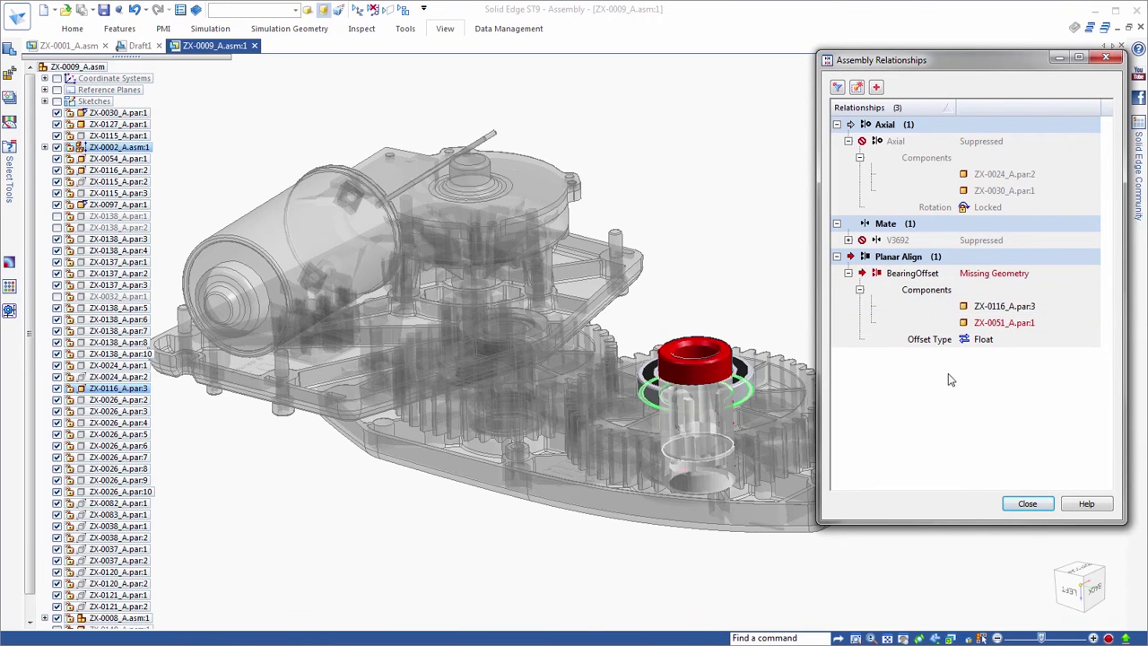
click(975, 307)
click(972, 322)
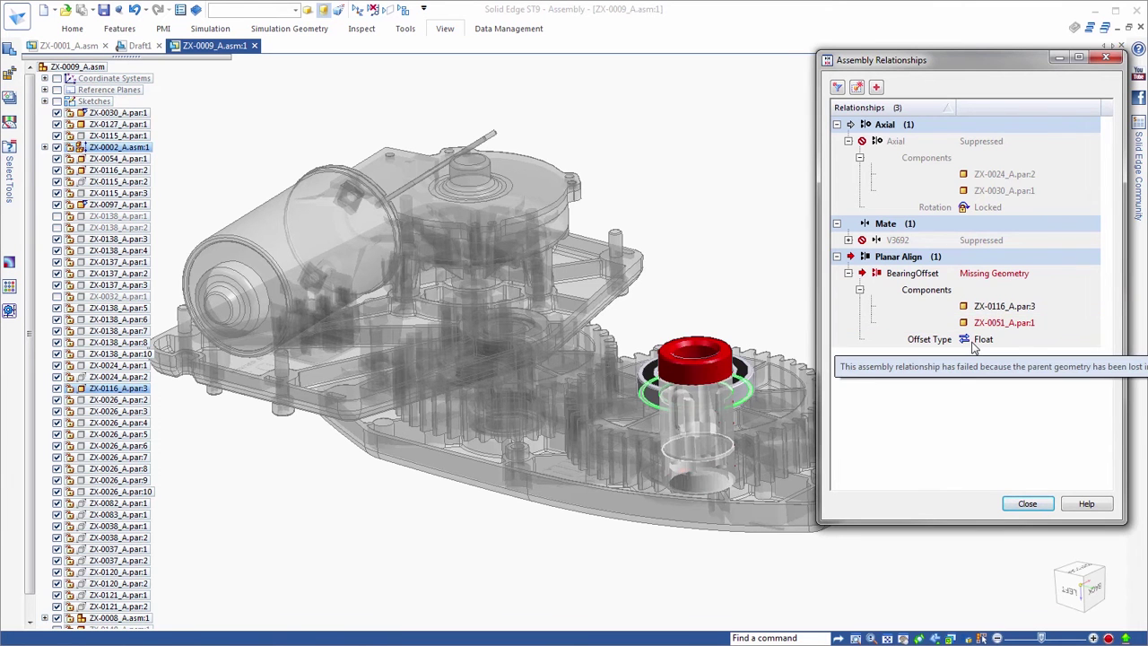
click(969, 277)
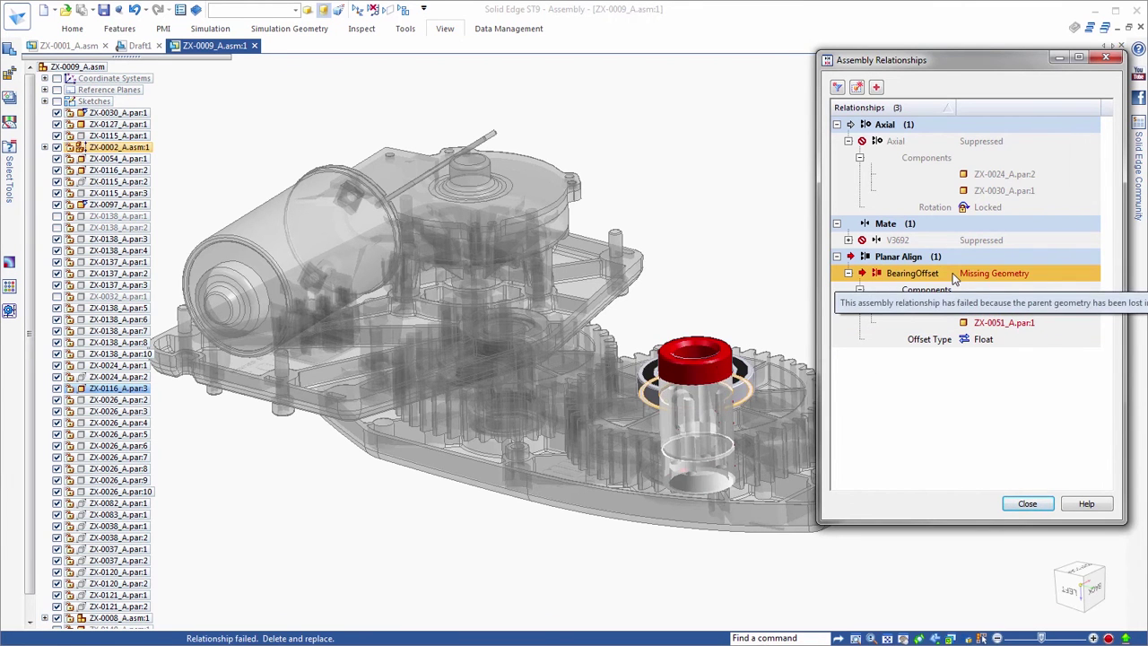
double_click(952, 273)
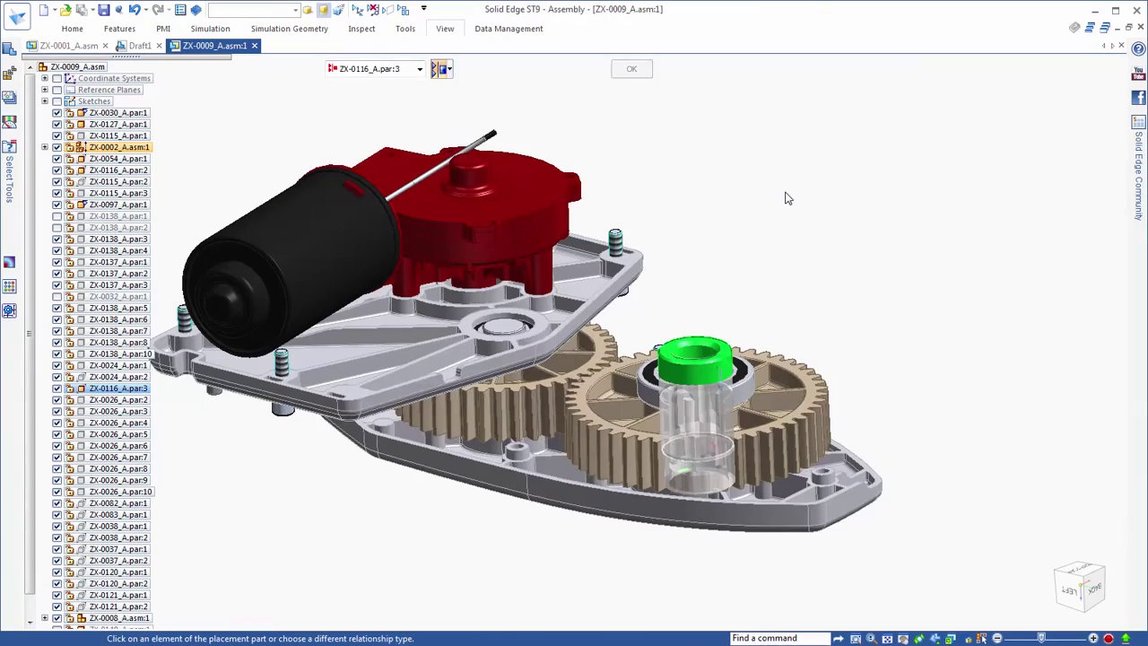
middle_drag(786, 192, 975, 145)
scroll(974, 145, up, 3)
scroll(977, 151, up, 3)
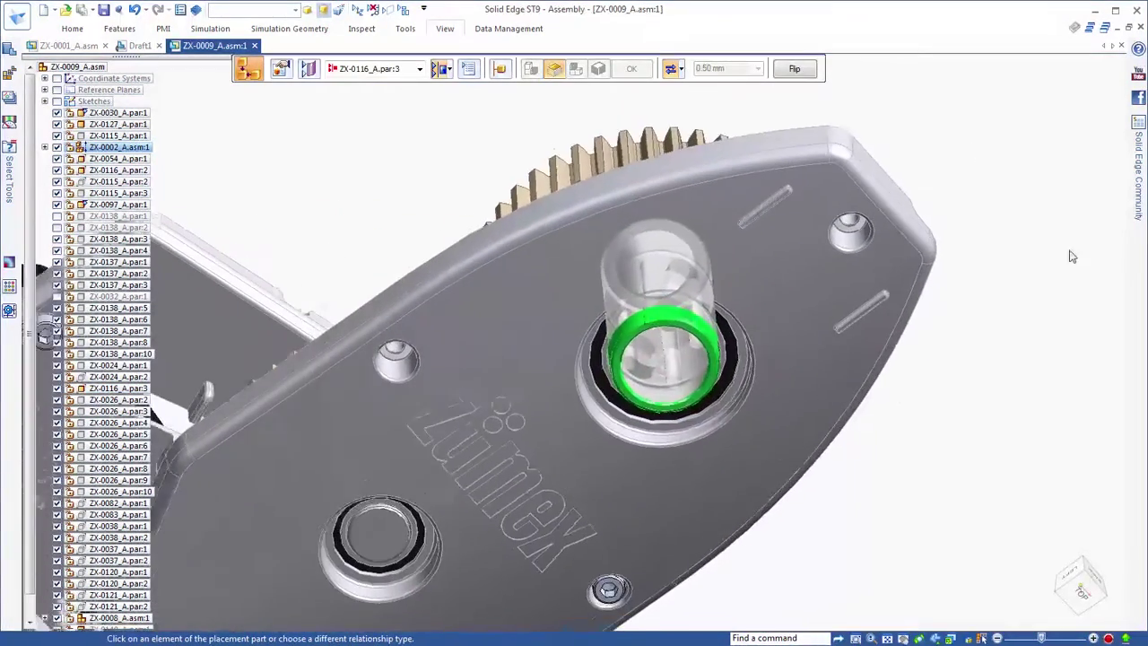
click(722, 383)
right_click(1004, 241)
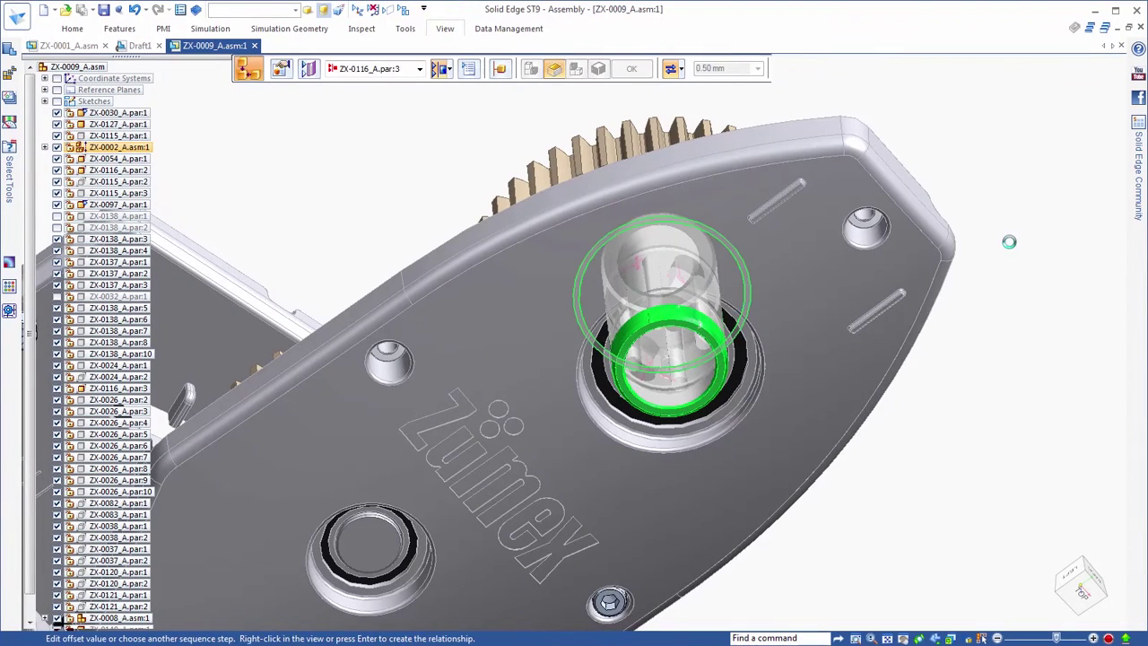
Step: Leave relationship editing and apply the first display configuration in the list to the gear housing assembly
middle_drag(979, 173, 892, 197)
key(Escape)
key(Escape)
click(296, 12)
click(269, 30)
click(306, 168)
middle_drag(732, 153, 852, 172)
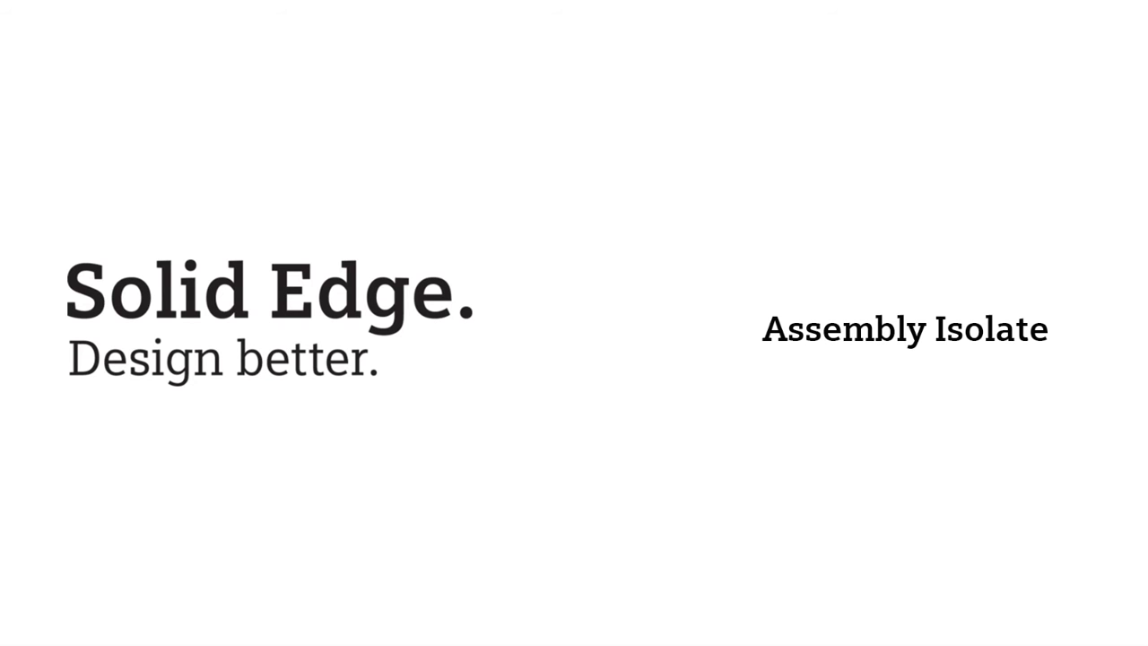
Step: Apply the 05-Gear Housing Rev-C display configuration to the ZX-0001_A assembly
click(301, 11)
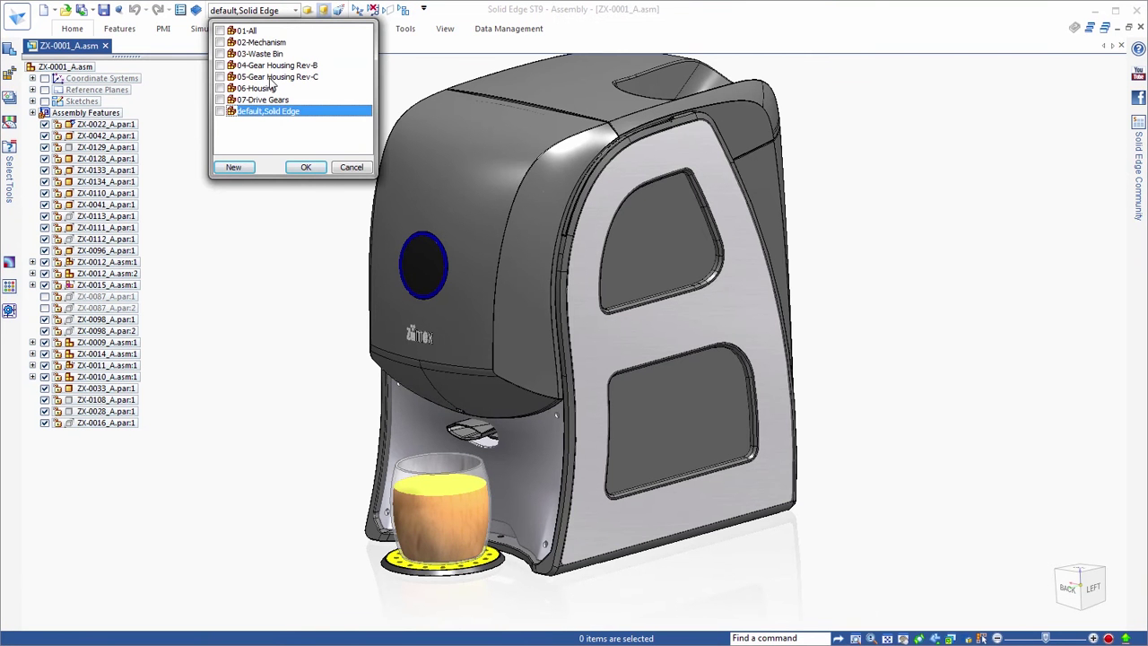
click(270, 79)
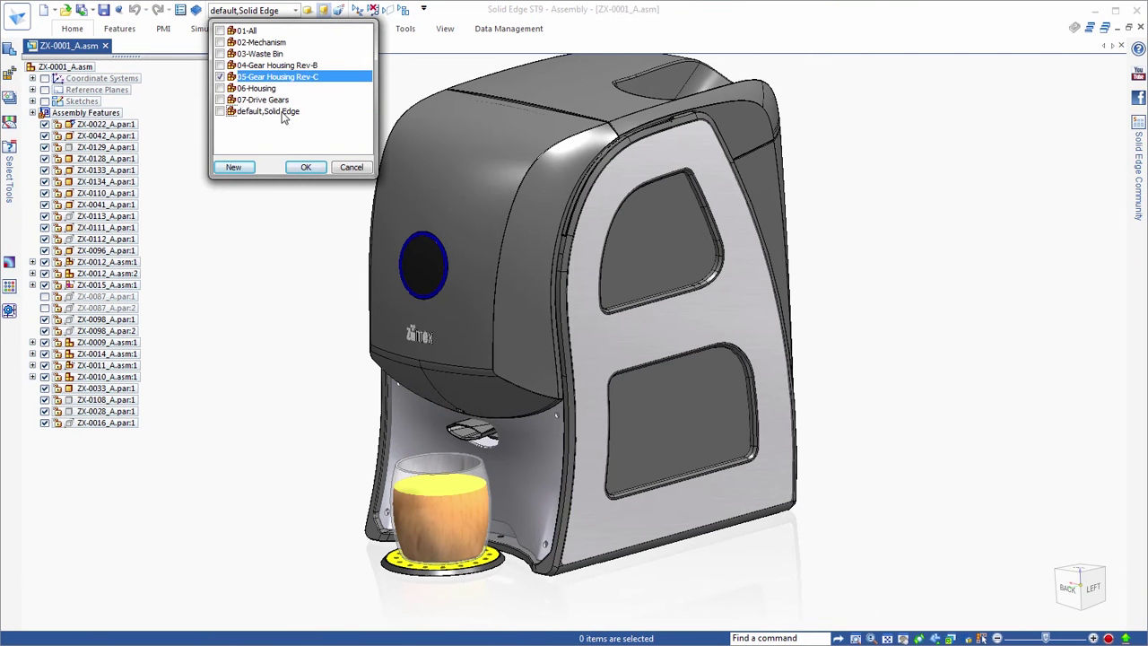
click(306, 169)
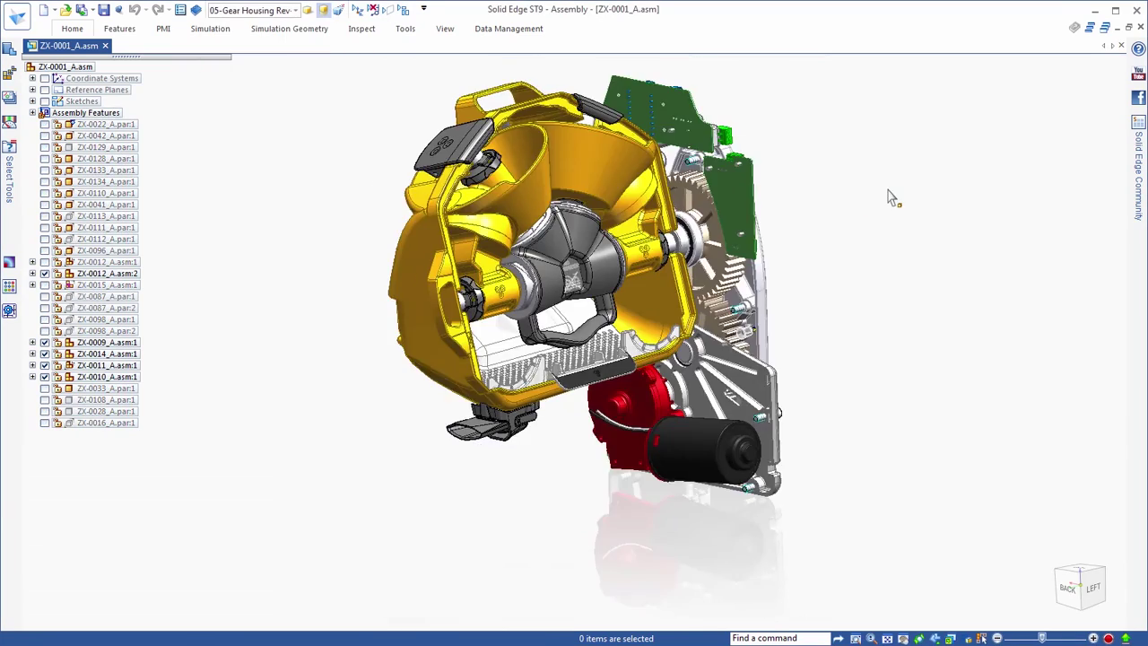
Step: Isolate the dark central part with the handle, ZX-0017_C.par:1, from the left view
key(ctrl+l)
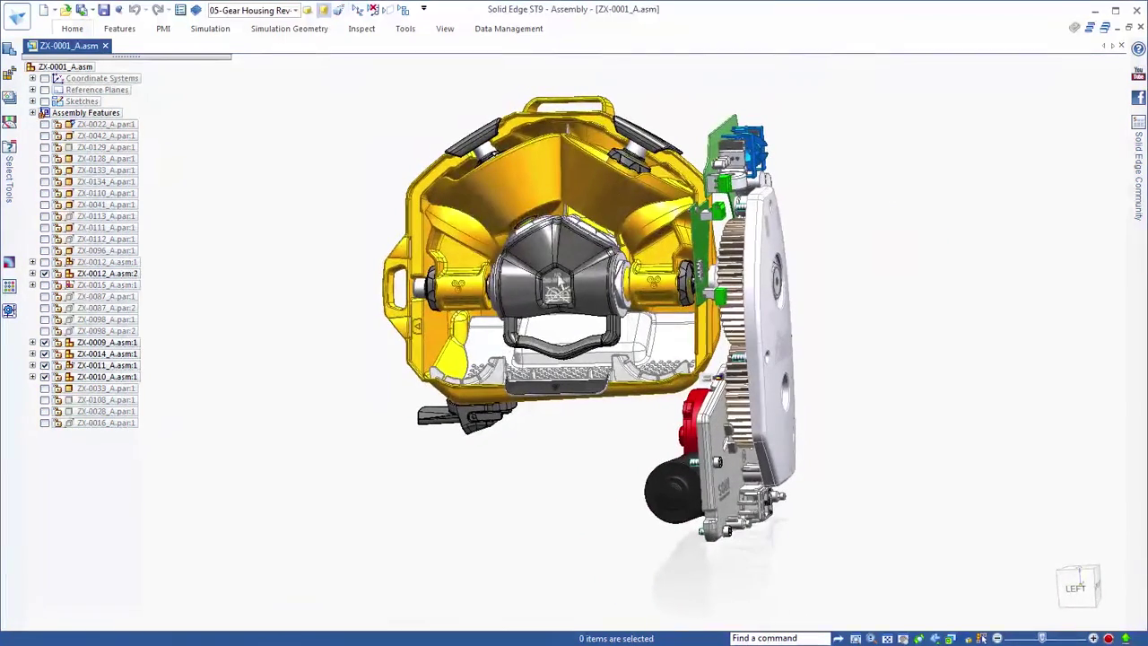
click(572, 258)
right_click(870, 230)
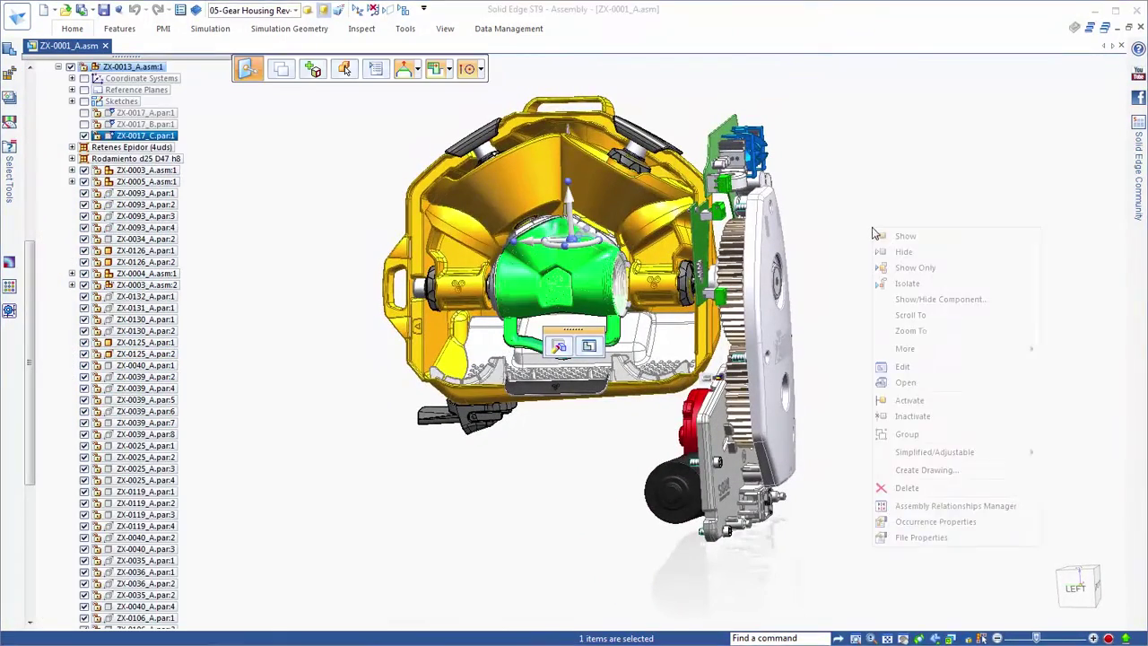
click(908, 283)
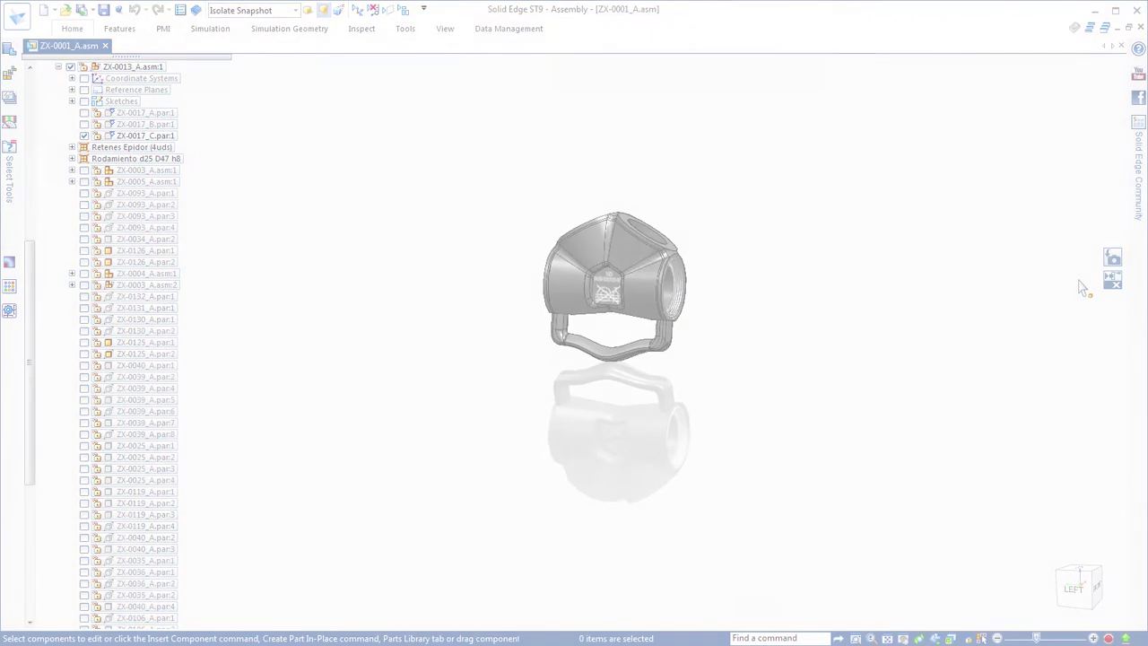
Step: Duplicate the thread features Cutout 108 through Round 205 from Coordinate System 3 to the other three openings, and leave the isolated view
click(176, 320)
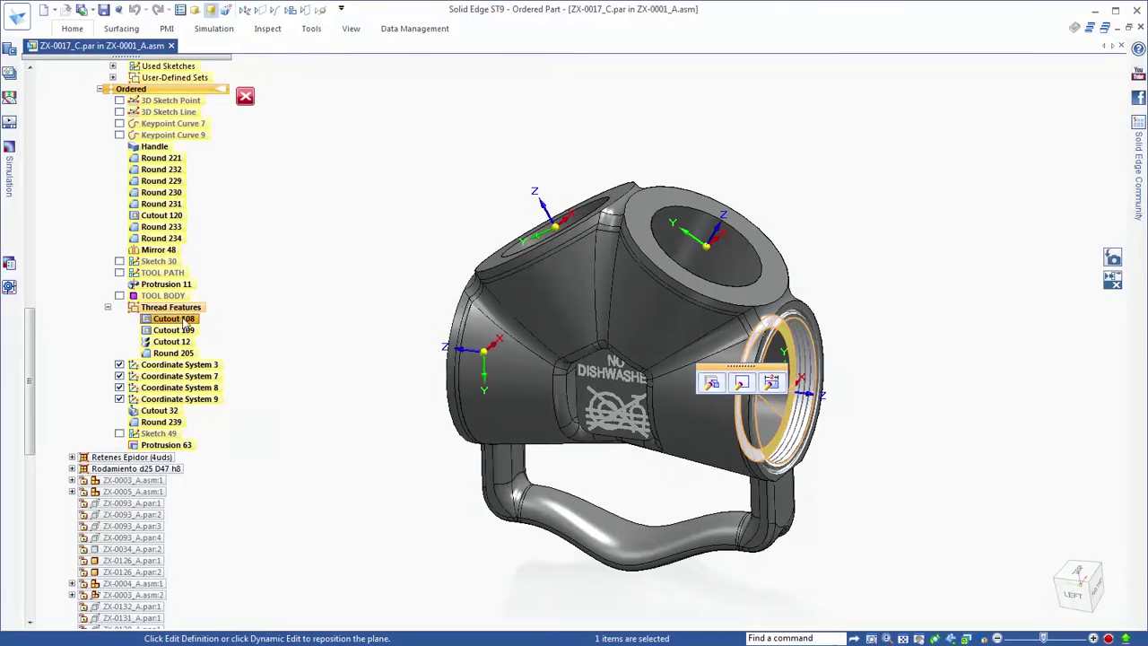
shift+click(183, 354)
click(72, 28)
click(575, 81)
click(587, 141)
scroll(957, 199, up, 4)
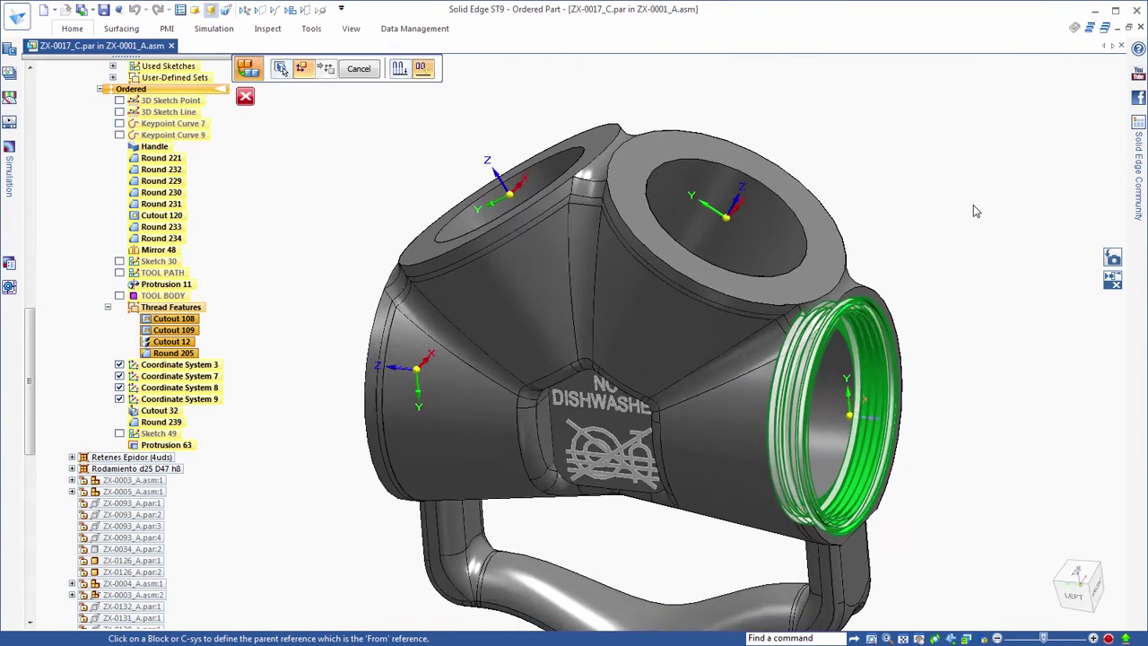
click(867, 431)
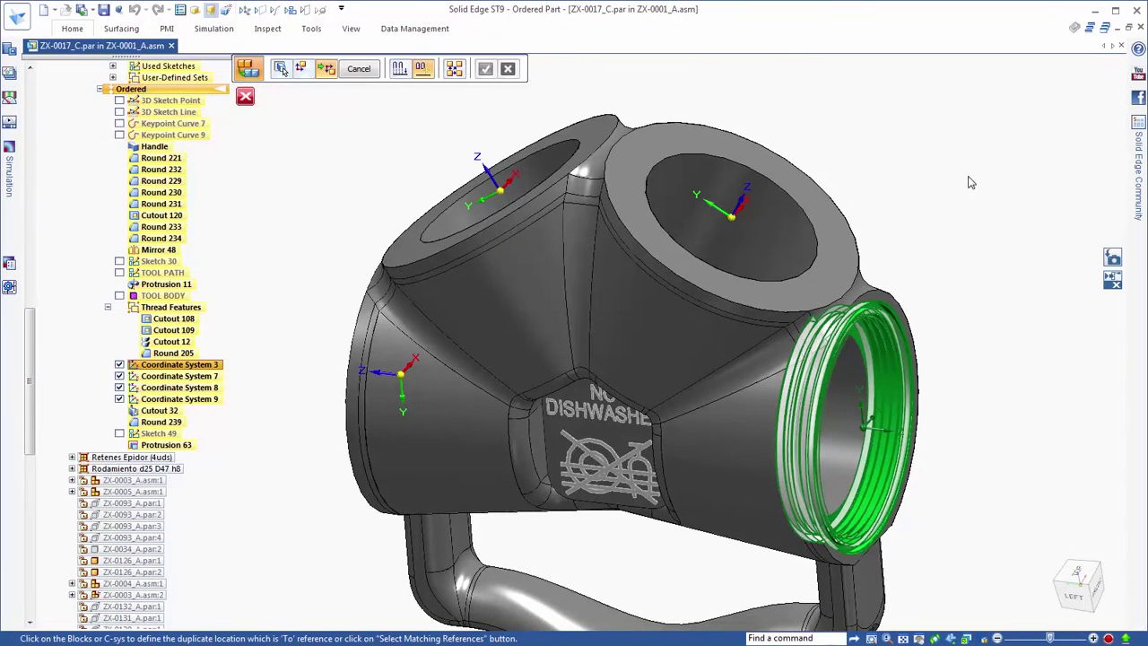
click(733, 218)
click(500, 190)
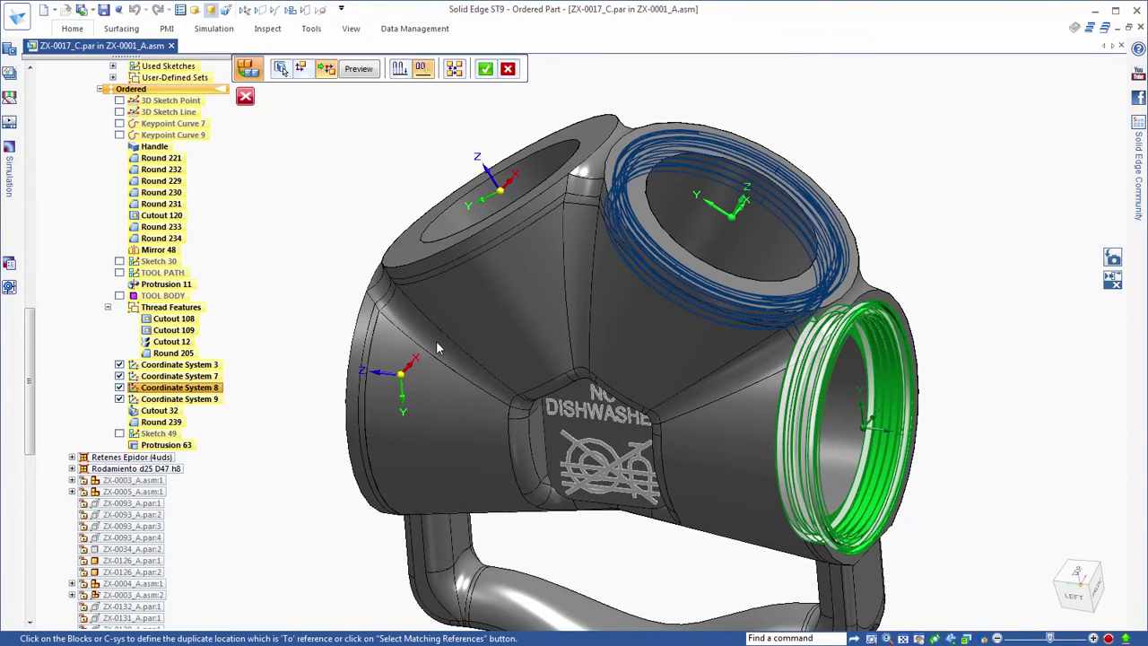
click(410, 388)
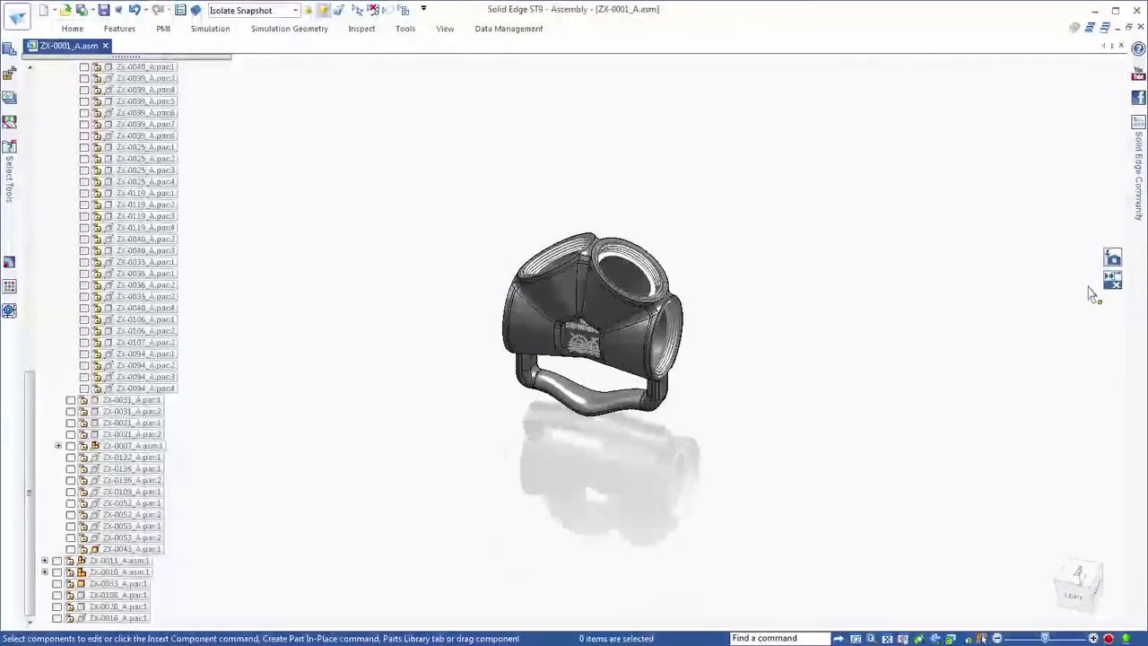
click(1112, 260)
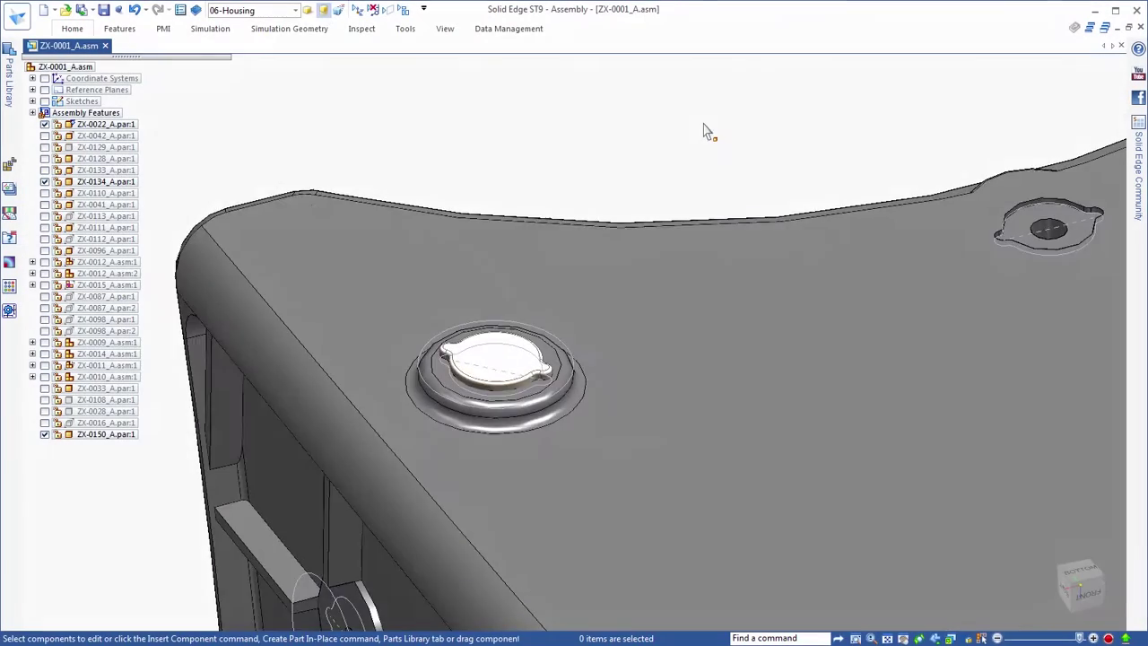
Step: Duplicate the plug part ZX-0150_A.par:1 to all matching ZX-0022_A.par and ZX-0134_A.par openings, using the already filled opening as the reference
click(529, 305)
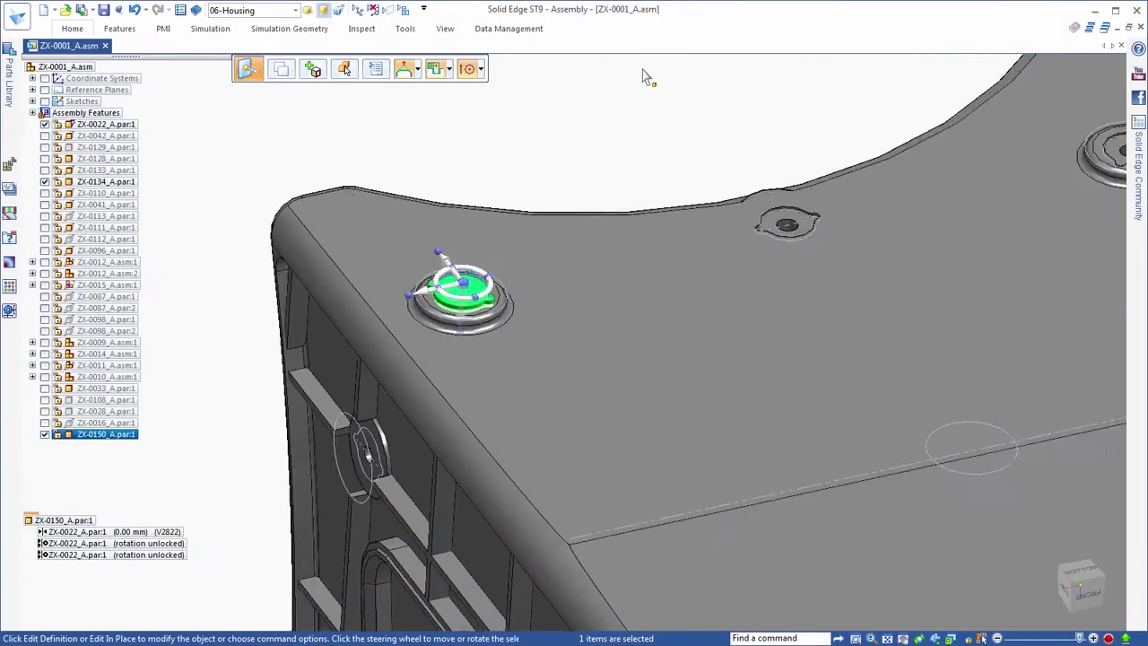
click(72, 30)
click(718, 76)
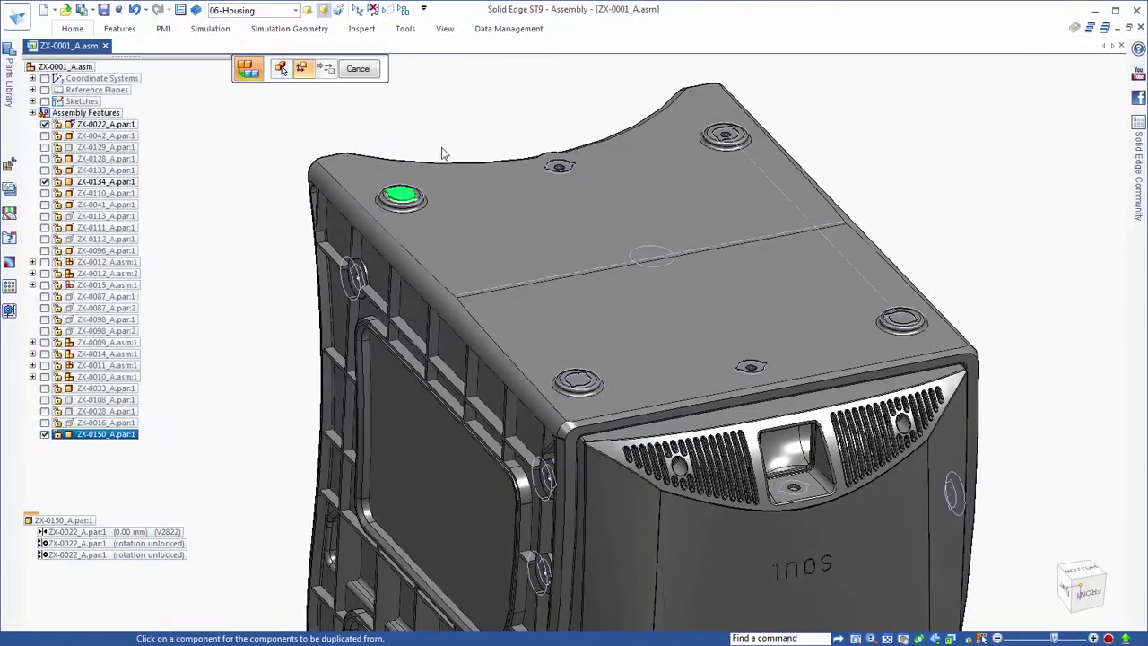
click(407, 201)
click(400, 69)
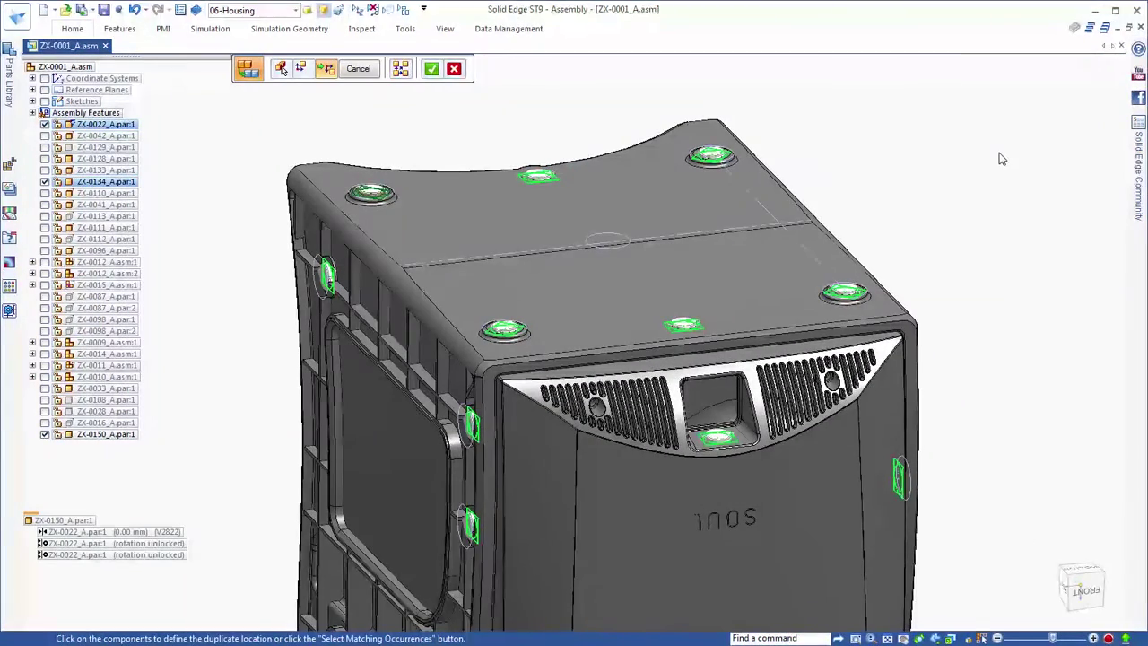
right_click(1000, 155)
right_click(969, 153)
key(Escape)
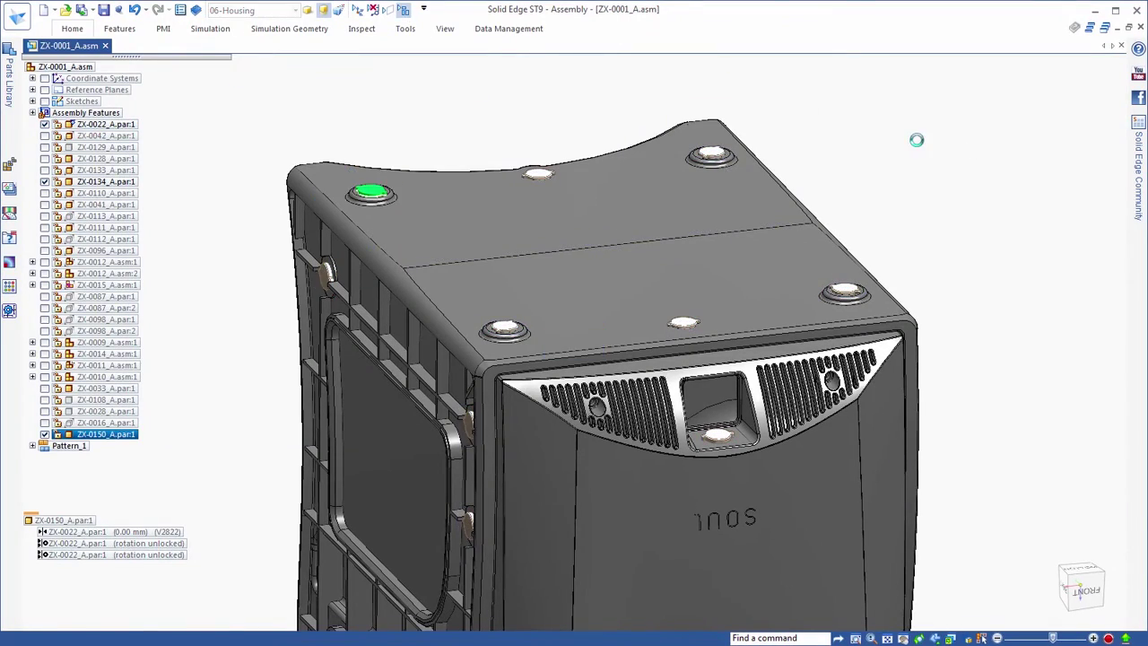
Step: Edit ZX-0022_A.par in place, set the position dimension of the rear center plug cutout's profile to 90 mm, and return to the assembly
middle_drag(829, 111, 708, 98)
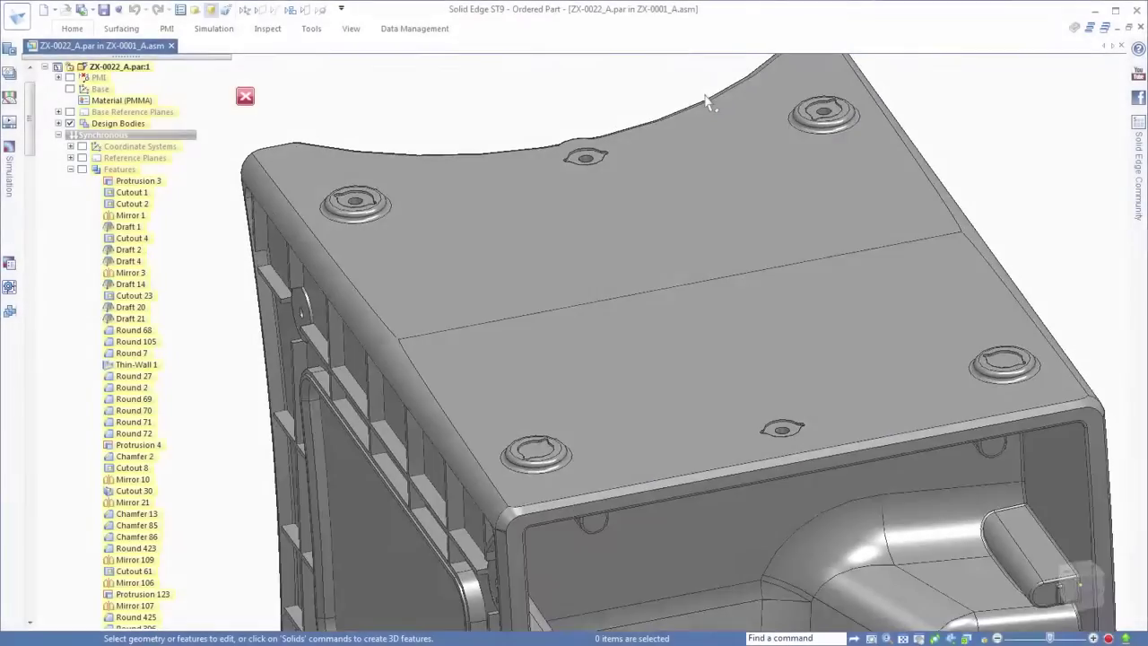
scroll(702, 117, up, 3)
click(695, 222)
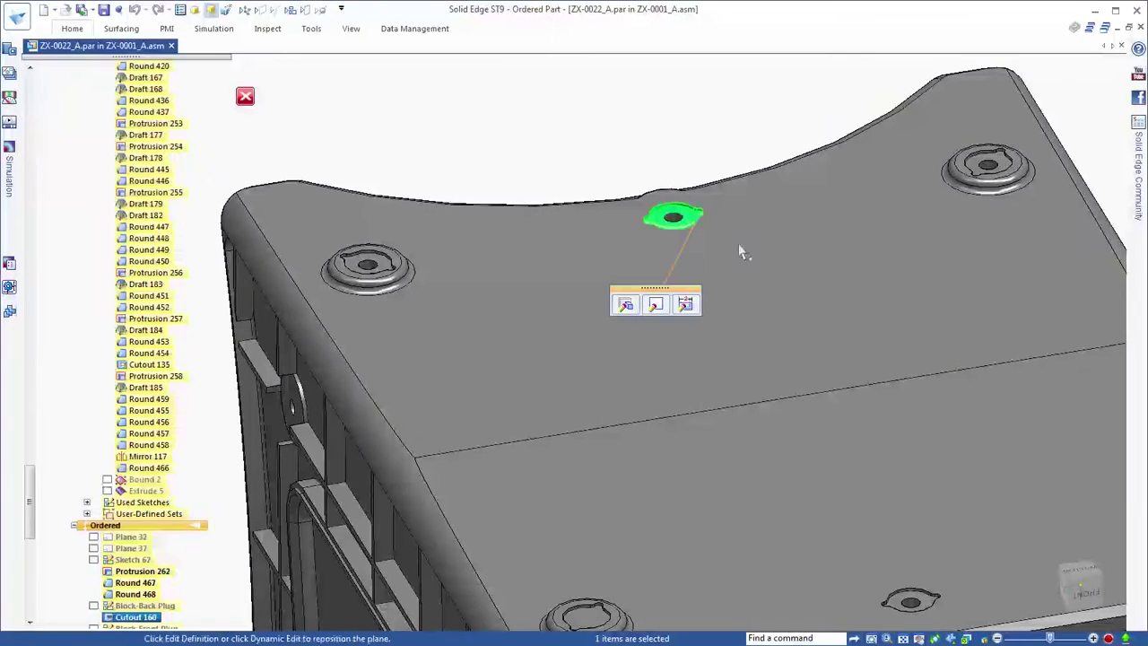
click(740, 60)
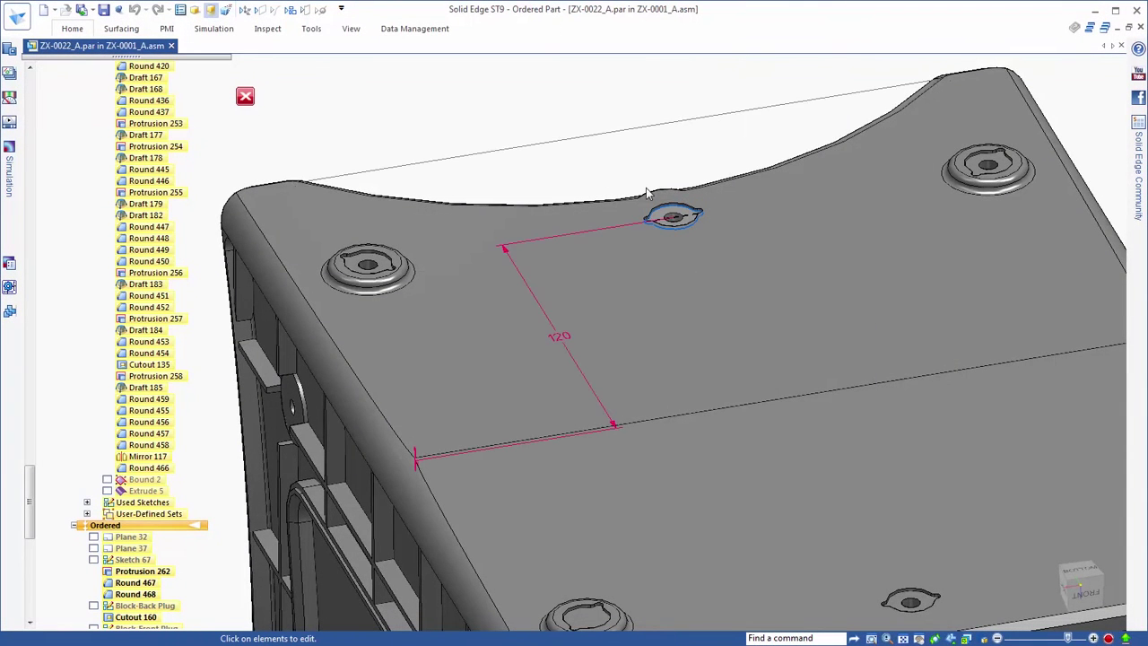
click(559, 335)
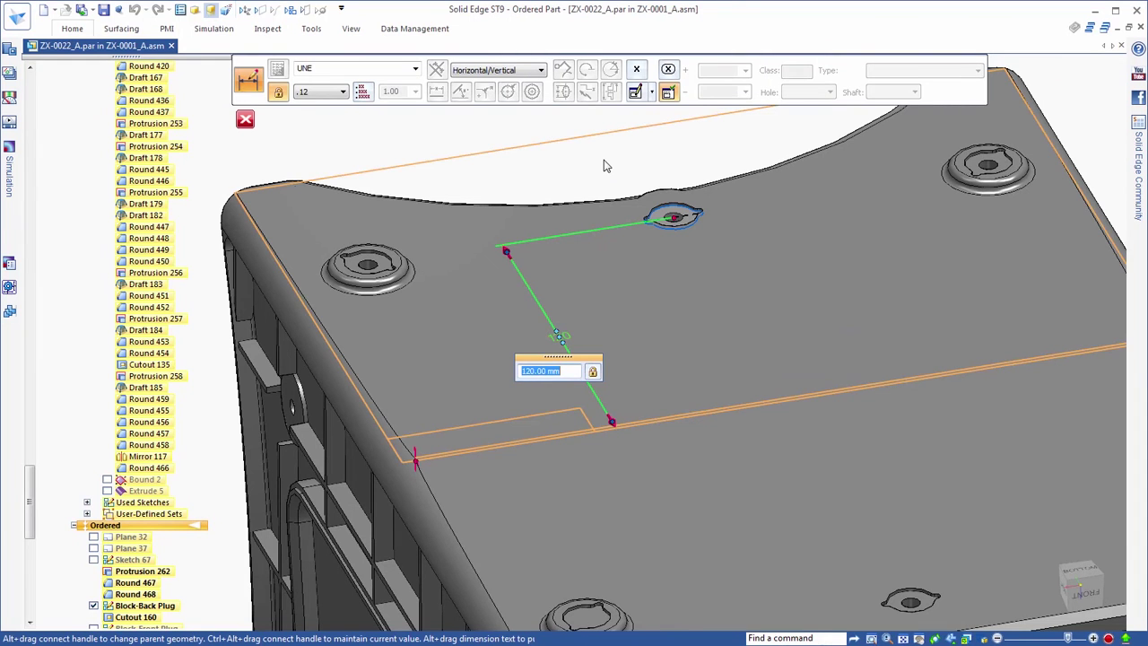
text(90)
key(Return)
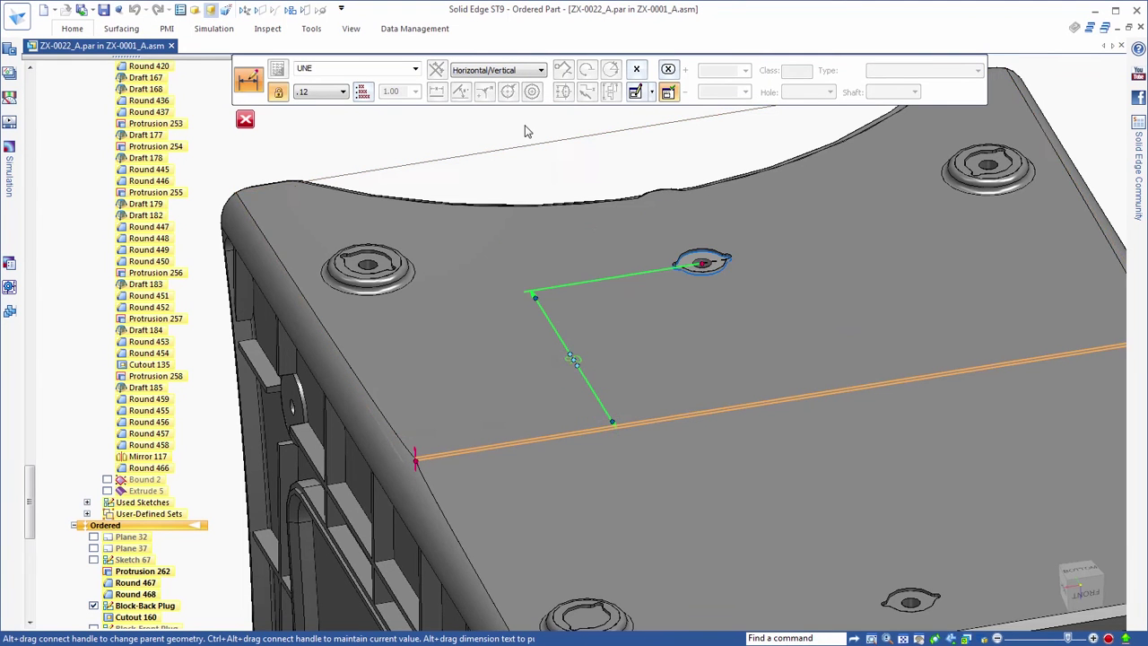
click(246, 120)
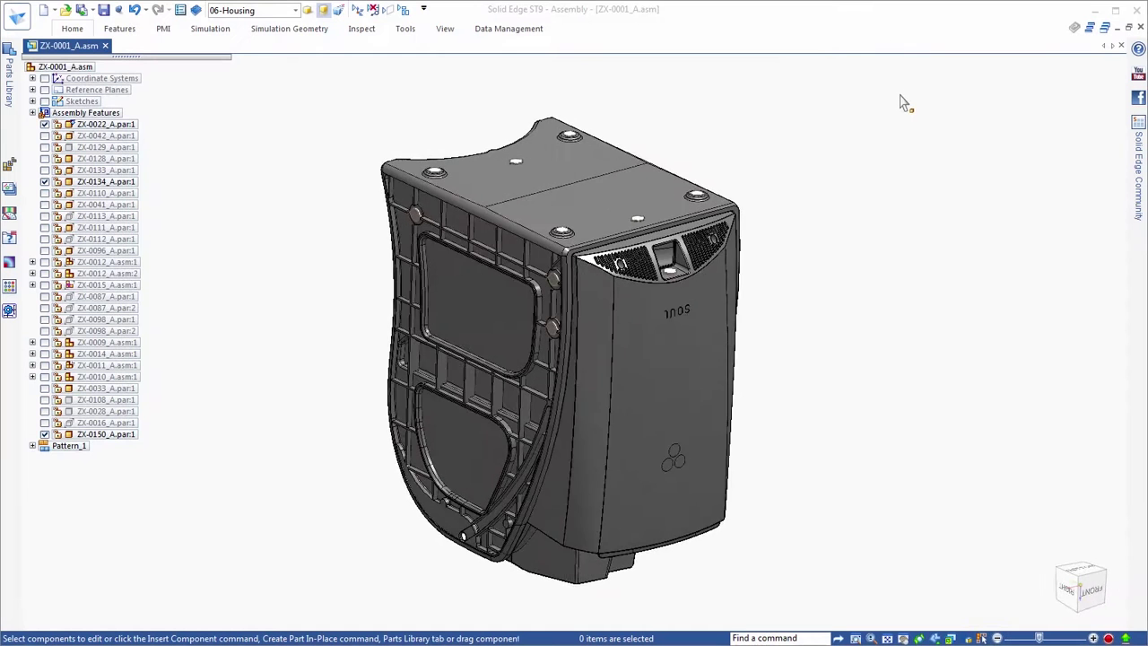
Step: Open the occurrence properties of the housing ZX-0022_A.par:1 and its six upper plugs, showing the Reference ID, Type and Notes columns
drag(239, 94, 1105, 233)
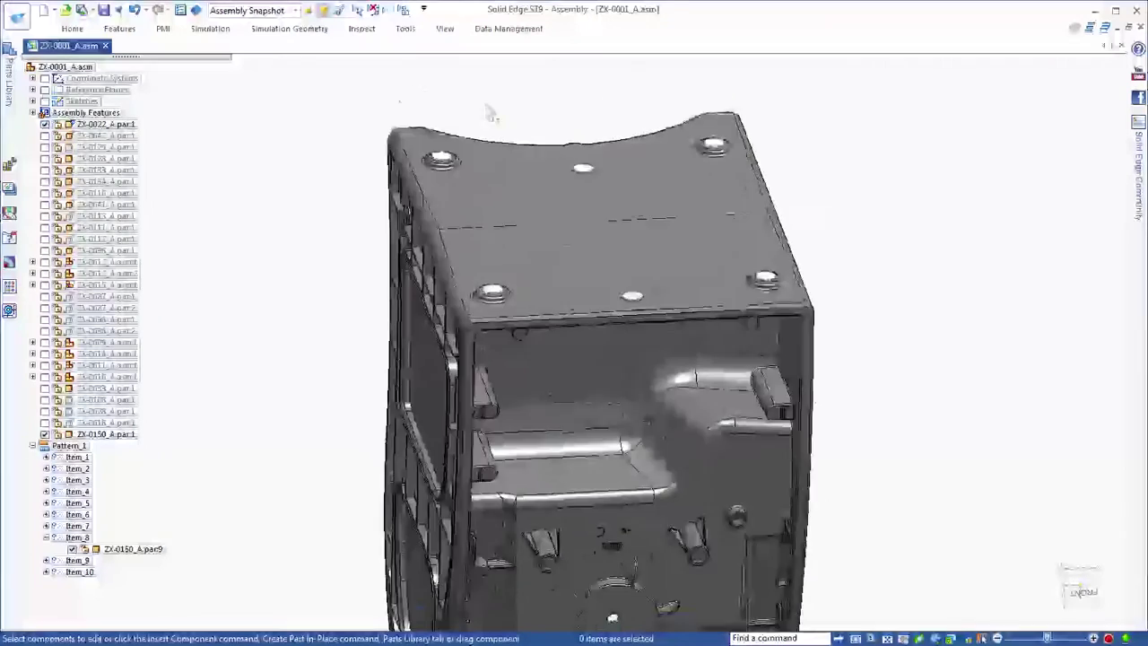
drag(343, 128, 949, 392)
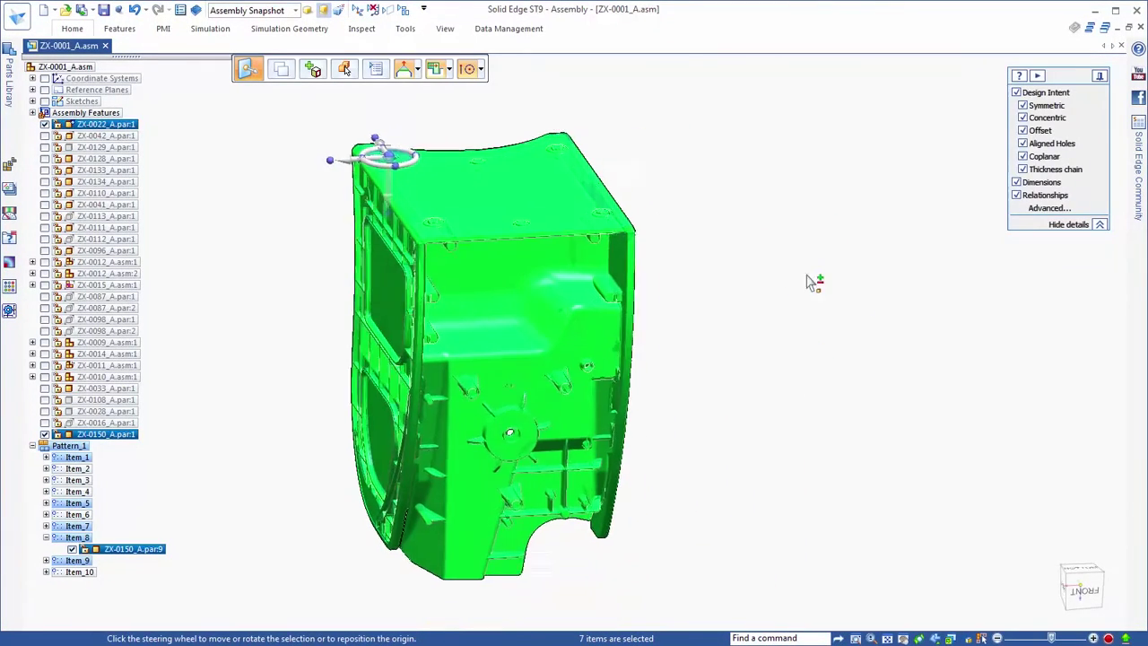
right_click(777, 268)
click(853, 490)
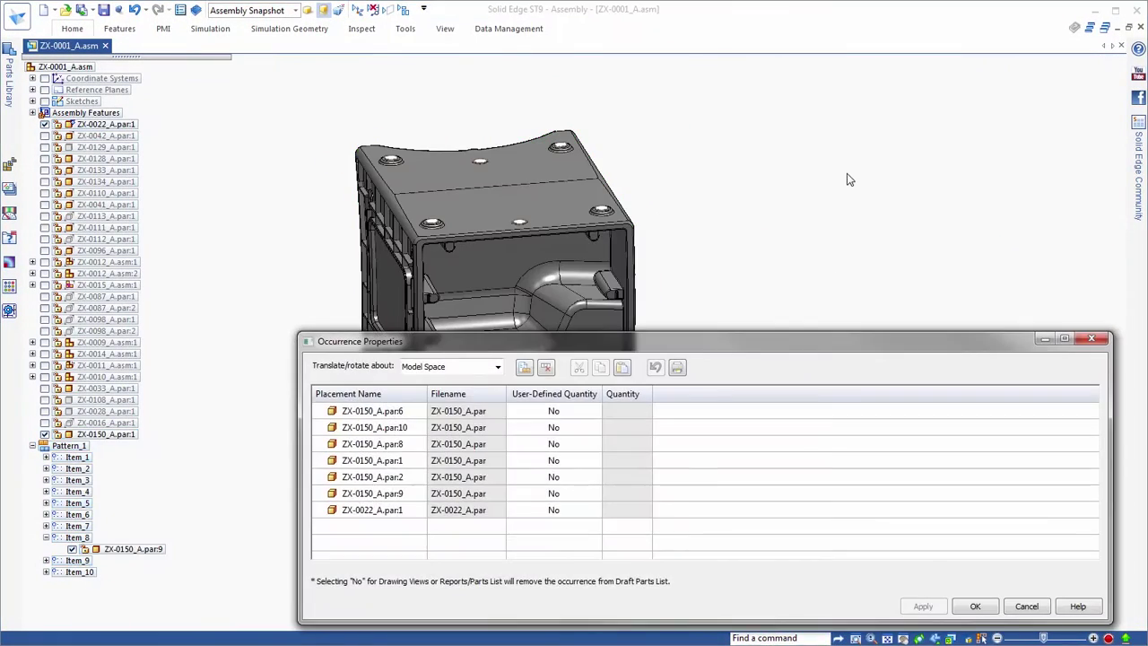
mouse_move(816, 348)
mouse_down()
mouse_move(812, 326)
mouse_move(800, 344)
mouse_up()
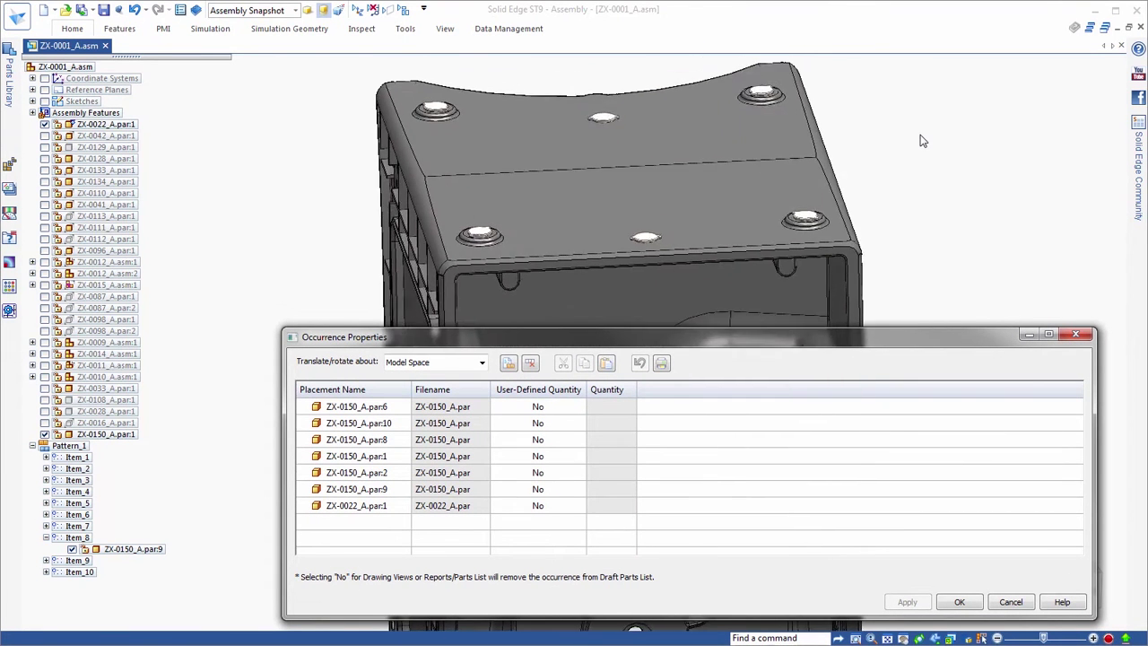
click(507, 364)
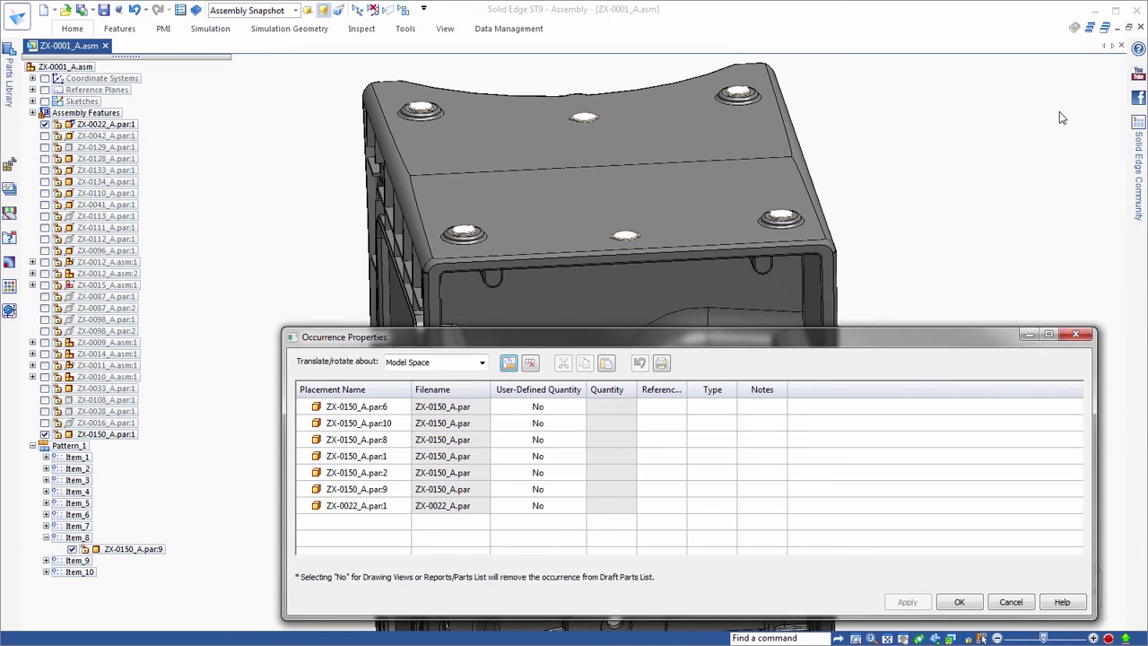
drag(685, 388, 765, 389)
Step: Set the Reference ID of ZX-0150_A.par:6 to 10040 and copy it to the other six occurrences
click(684, 410)
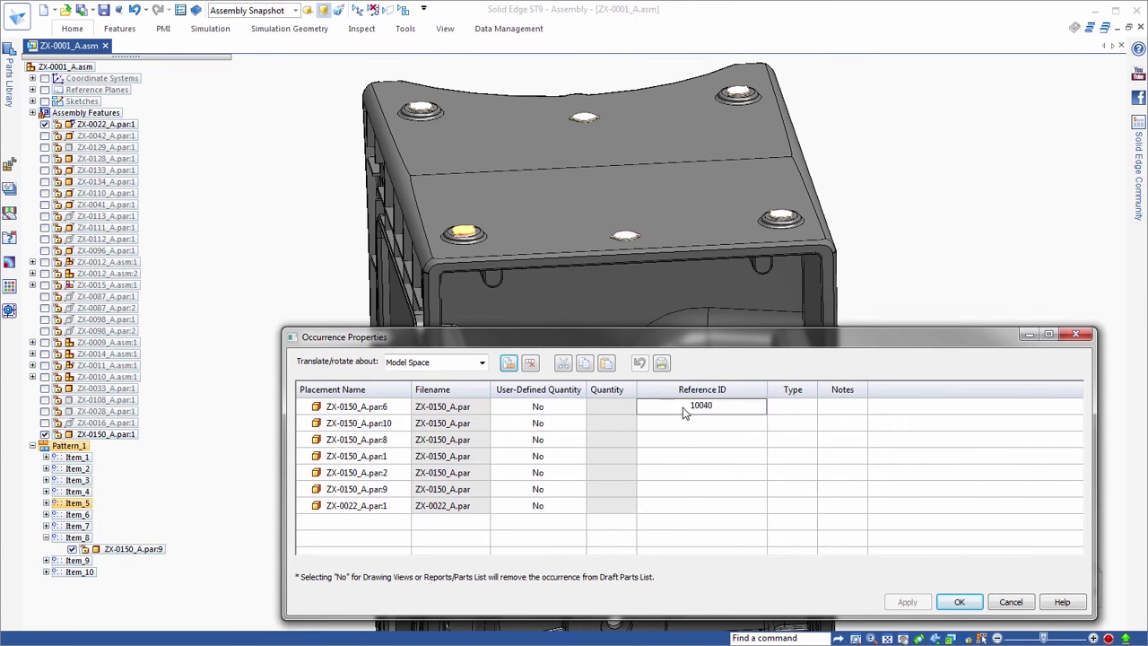
key(Return)
right_click(686, 412)
click(699, 429)
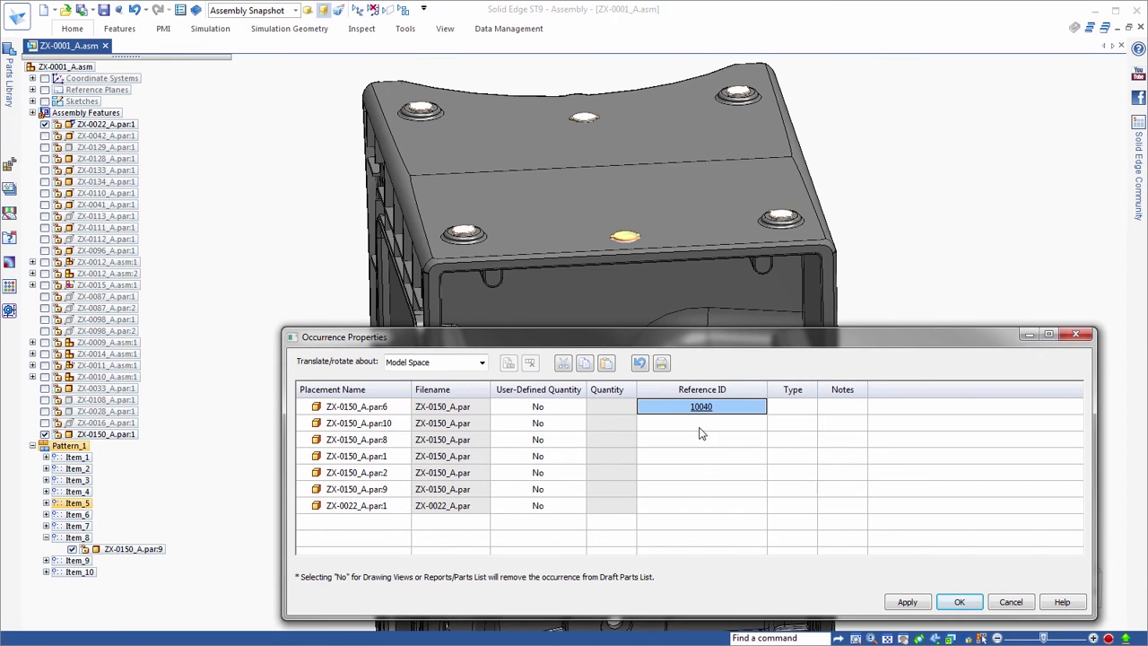
drag(699, 429, 704, 500)
right_click(702, 499)
click(726, 535)
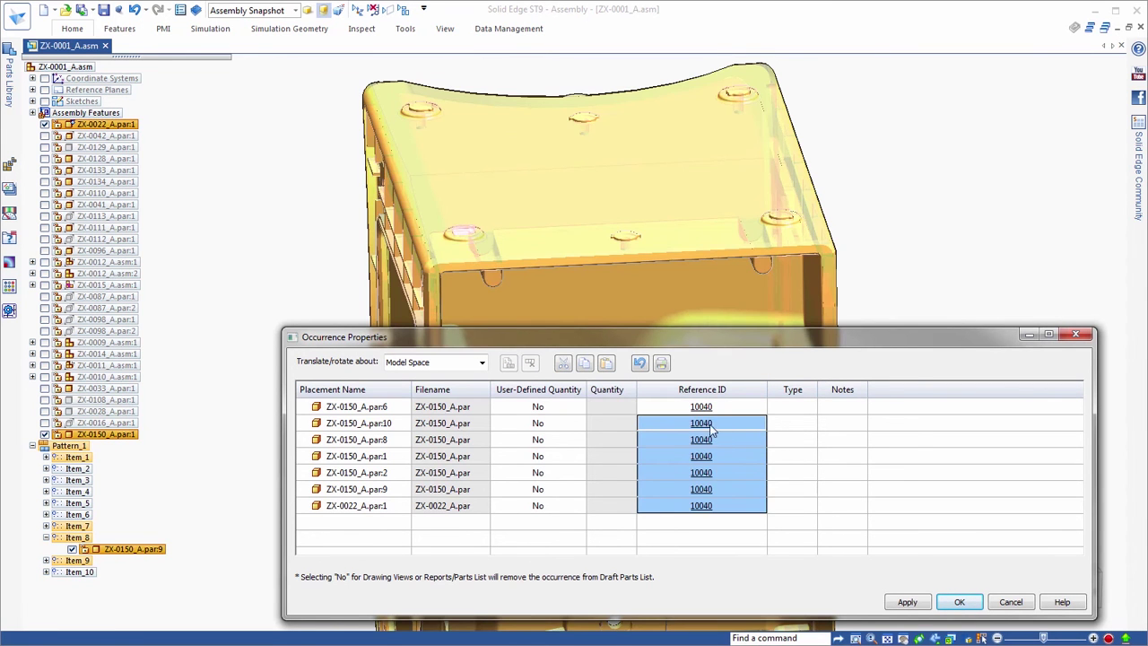
Step: Renumber the Reference IDs of the six occurrences from ZX-0150_A.par:10 down to ZX-0022_A.par:1 as 10041 through 10046
click(727, 427)
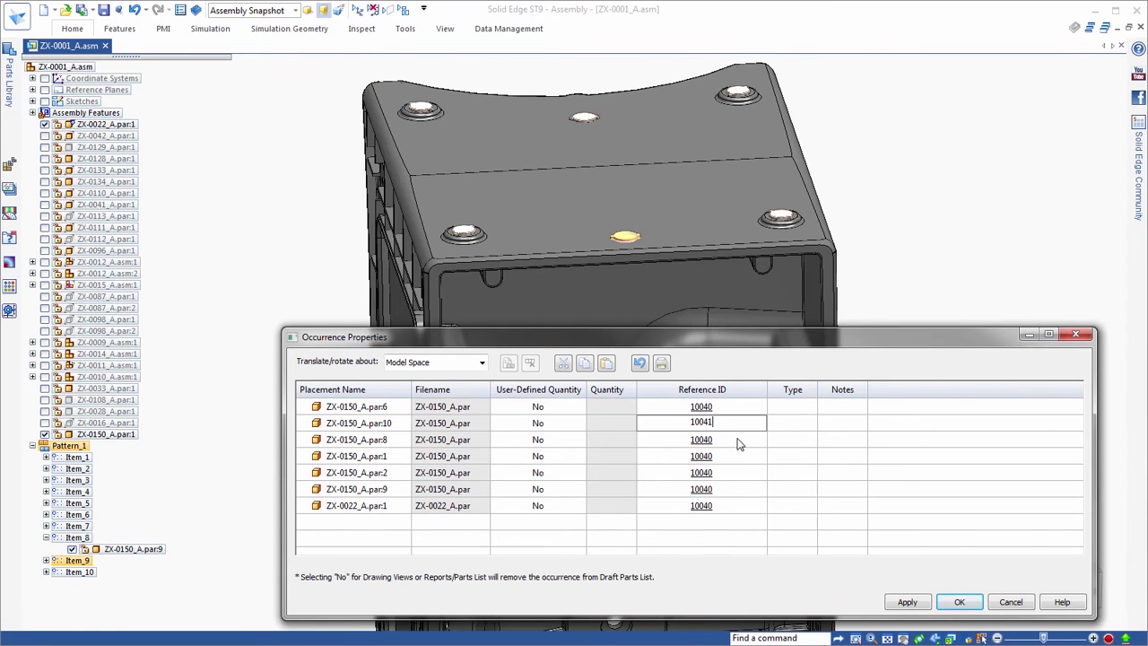
click(749, 458)
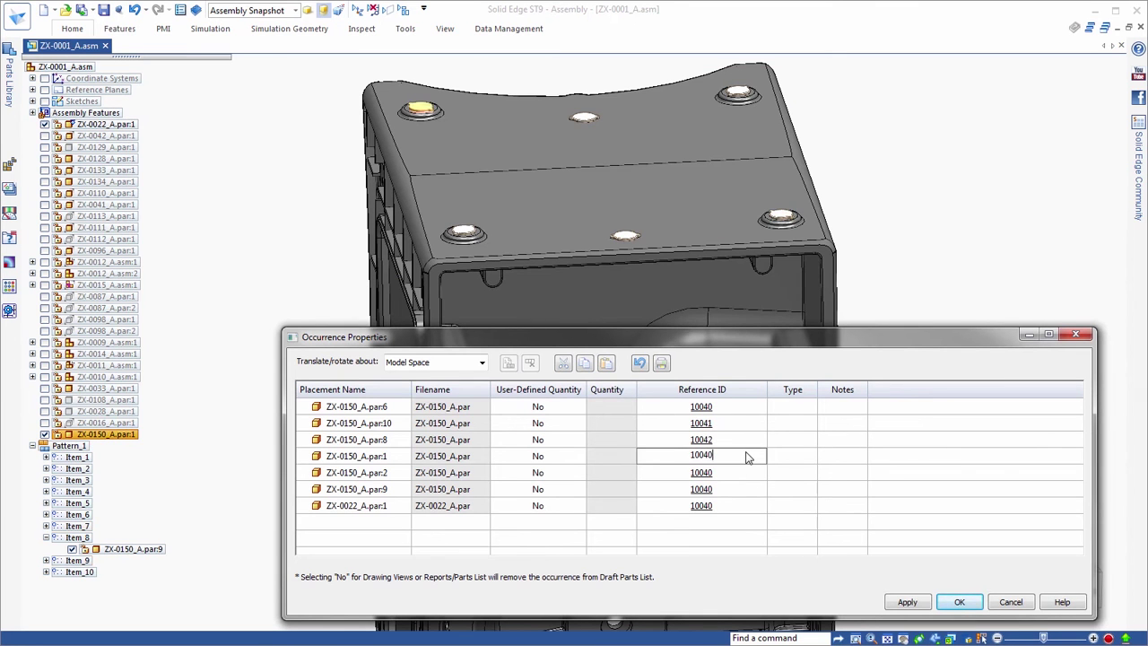
click(748, 475)
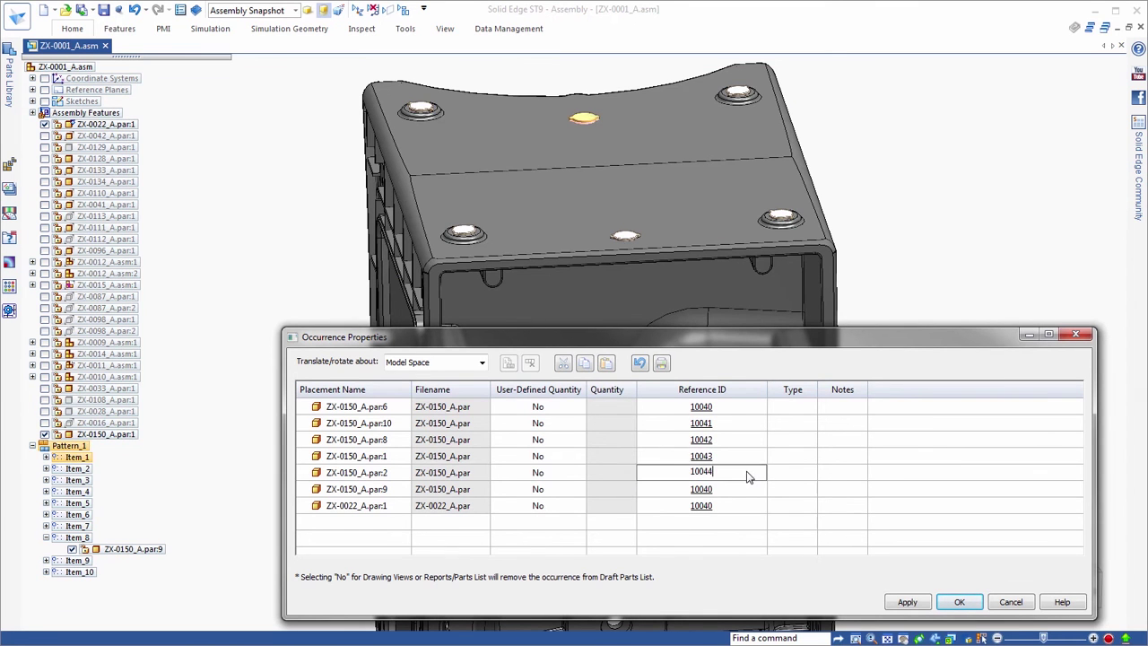
click(744, 491)
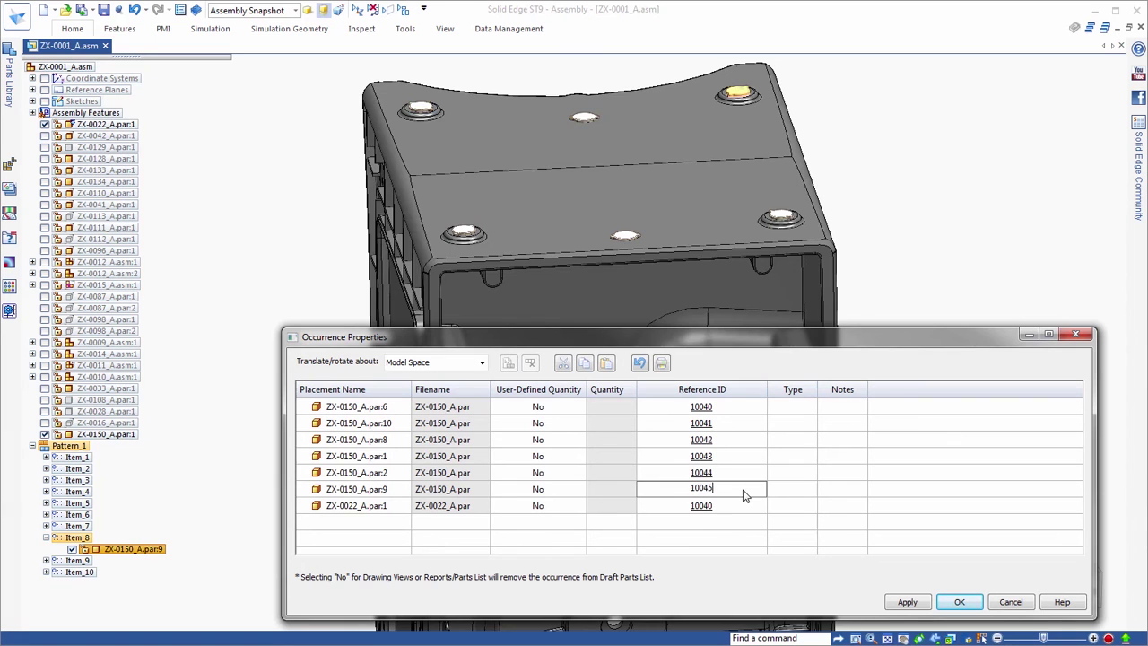
click(732, 507)
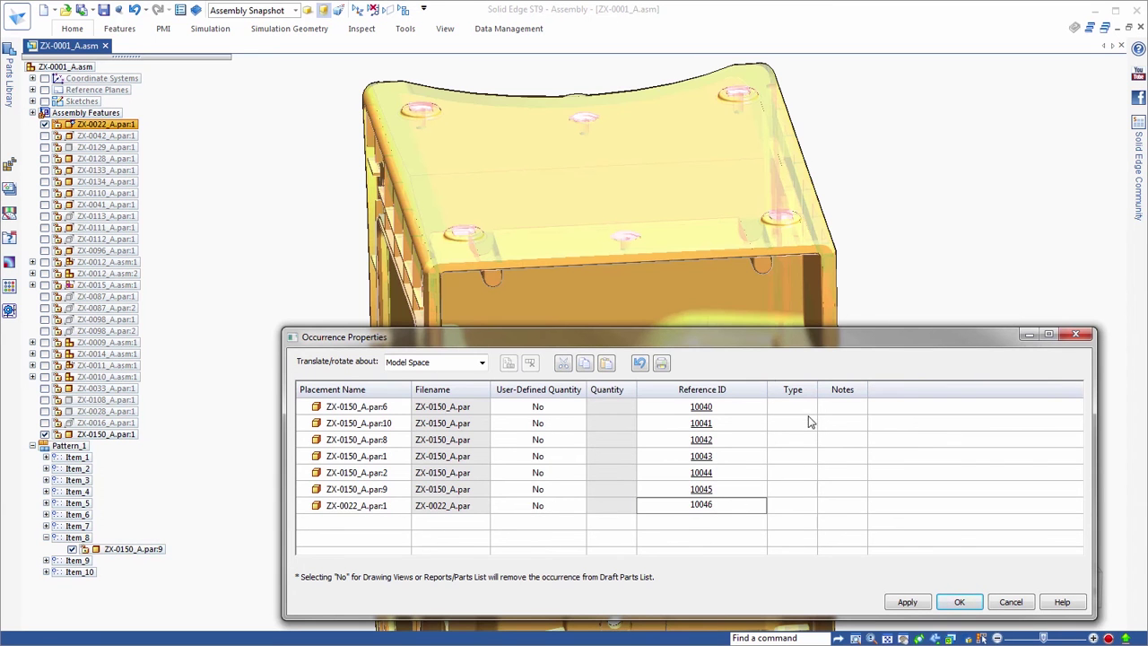
Step: Set the ZX-0150_A.par types: Foot for occurrences 6 and 8, Plug for 10 and 2, and Foot-Plug for 1 and 9
click(808, 408)
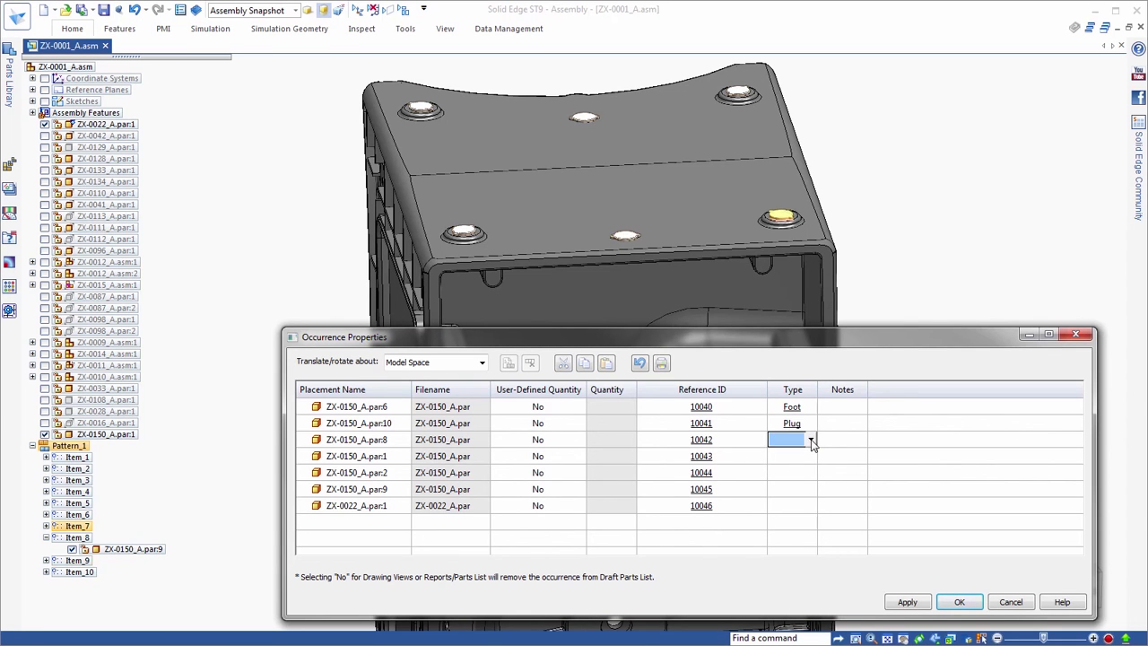
click(813, 459)
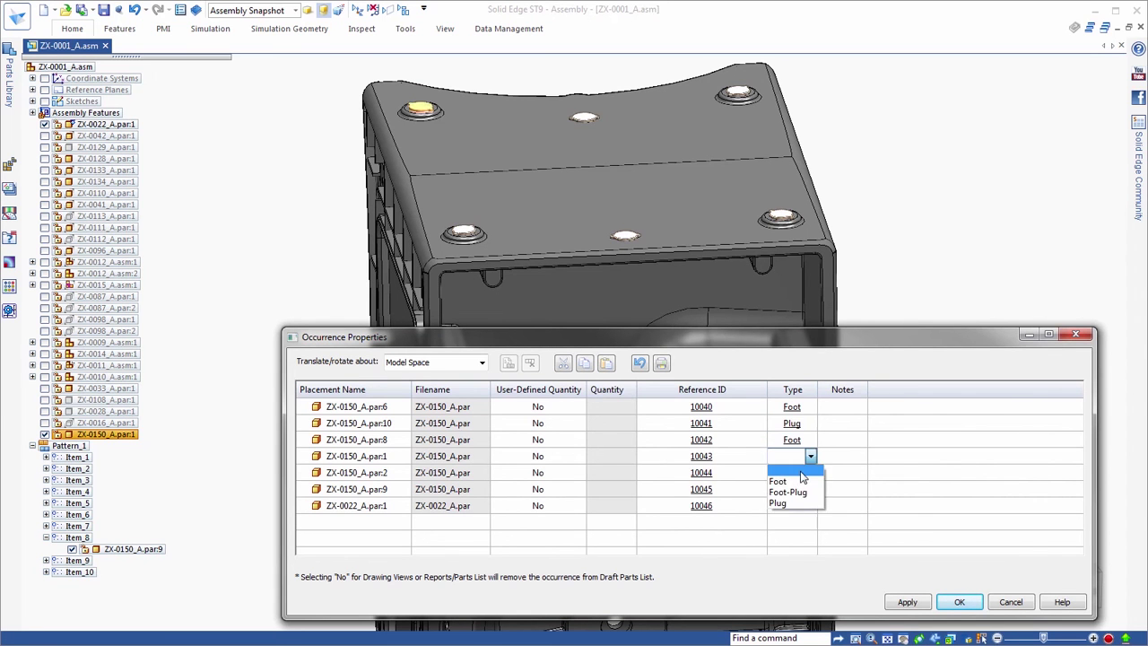
click(798, 490)
click(813, 475)
click(812, 475)
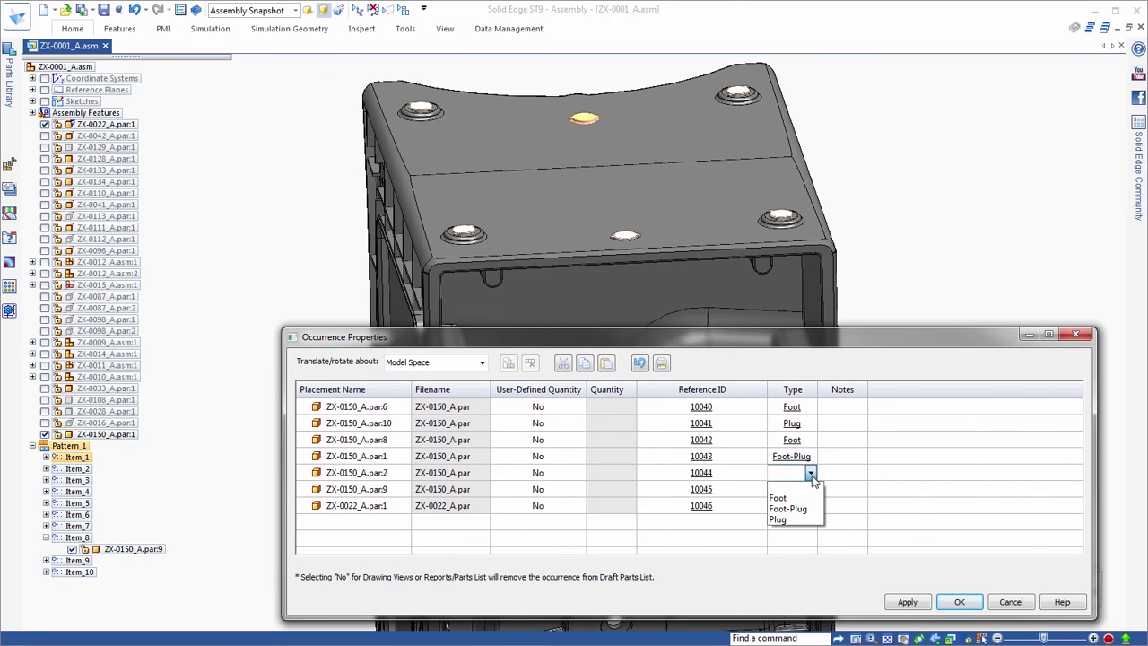
click(811, 520)
click(812, 492)
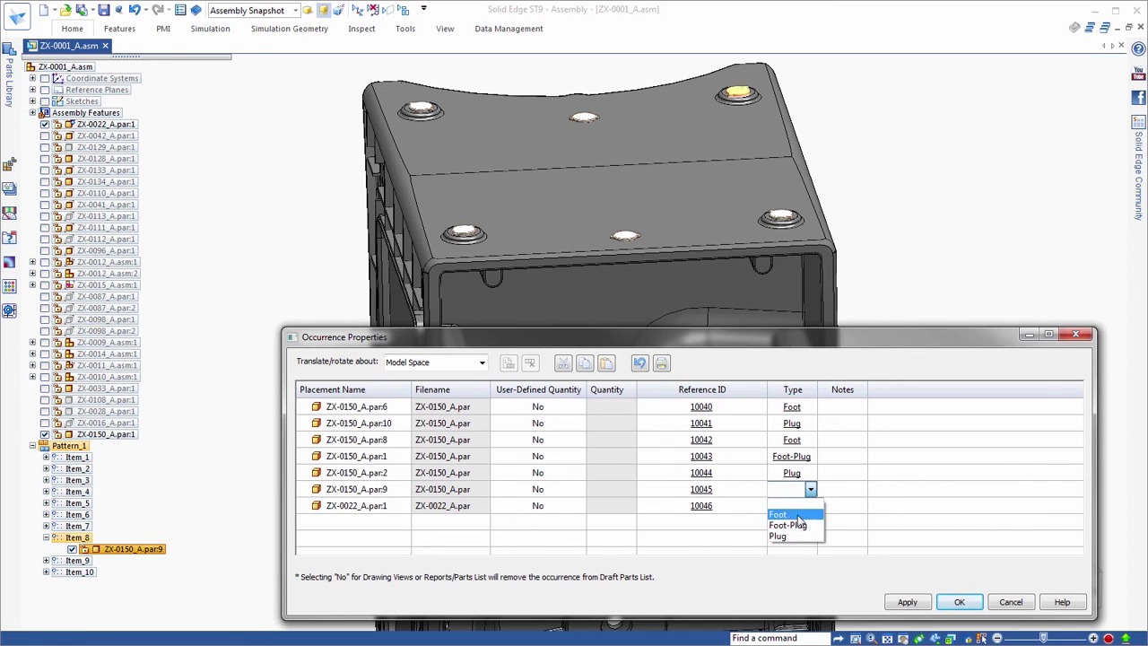
click(793, 526)
Step: Enter the note "Clean Foot Surface" for ZX-0022_A.par:1, then apply and accept the occurrence properties
click(840, 506)
drag(876, 387, 997, 389)
text(Clean F)
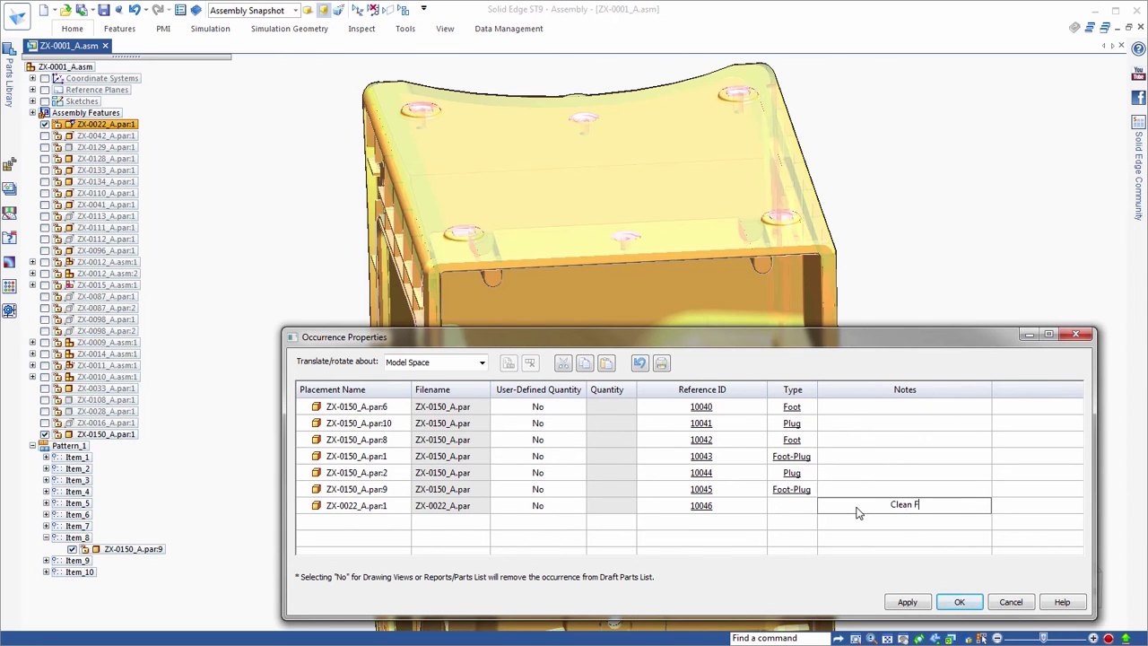
text(oot Surface)
click(906, 602)
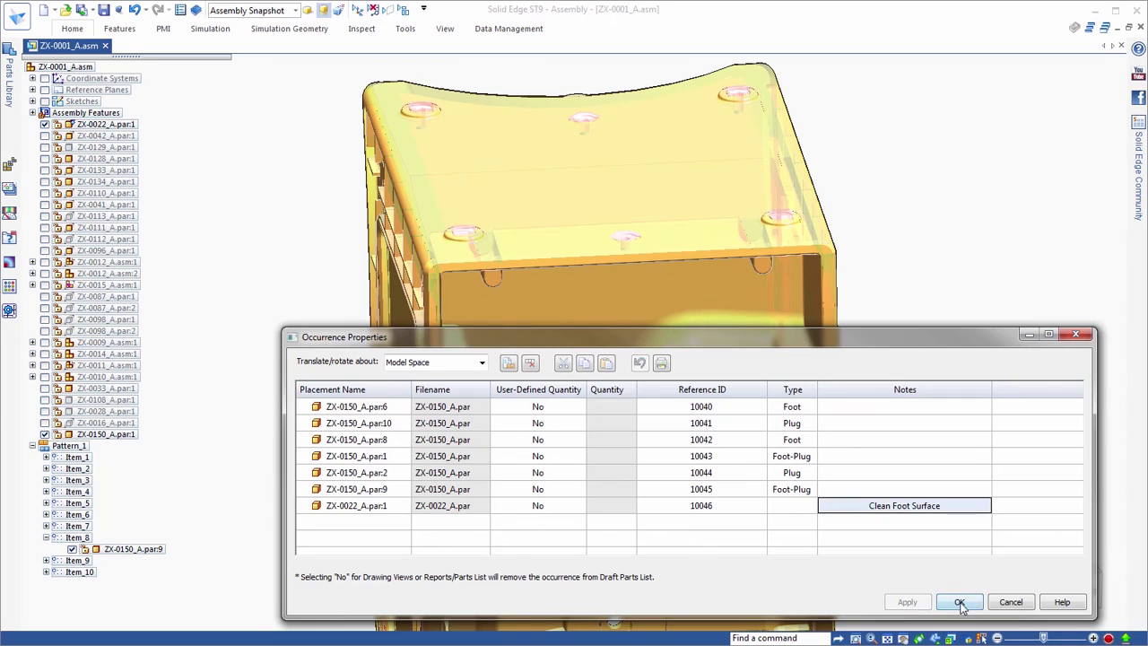
click(959, 602)
click(940, 200)
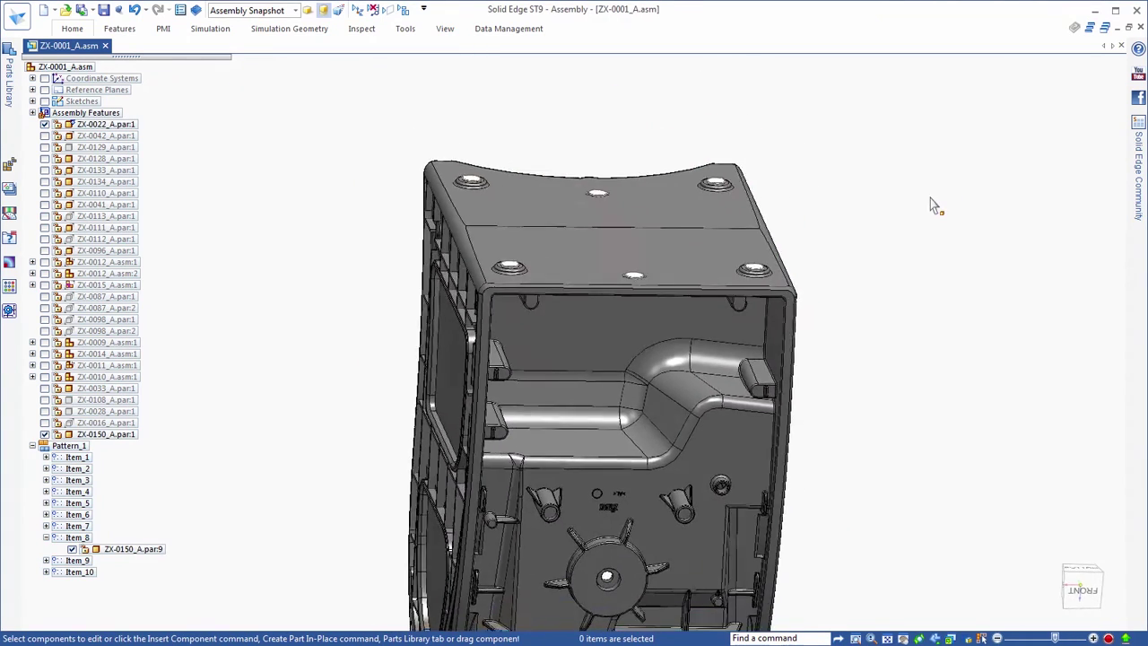
Step: Create a query named "Feet to machine" for all assembly parts whose Custom Occurrence property Type contains Foot
click(9, 237)
click(30, 82)
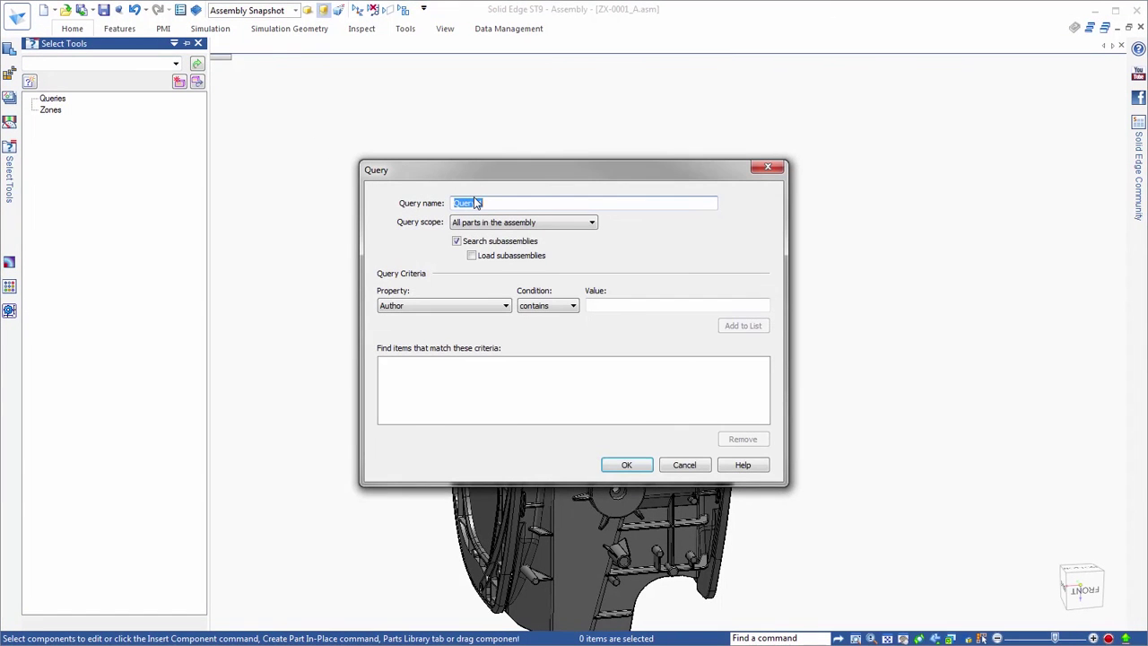
text(Feet)
click(438, 306)
click(448, 360)
click(505, 326)
click(409, 358)
click(625, 303)
text(F)
click(742, 326)
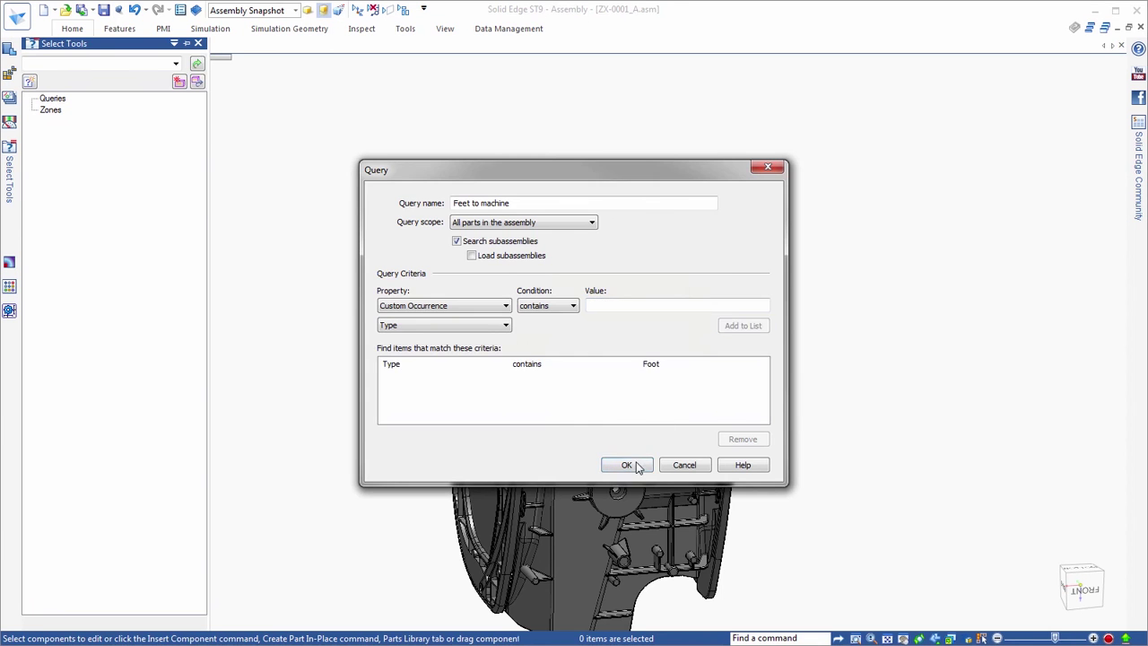
click(626, 464)
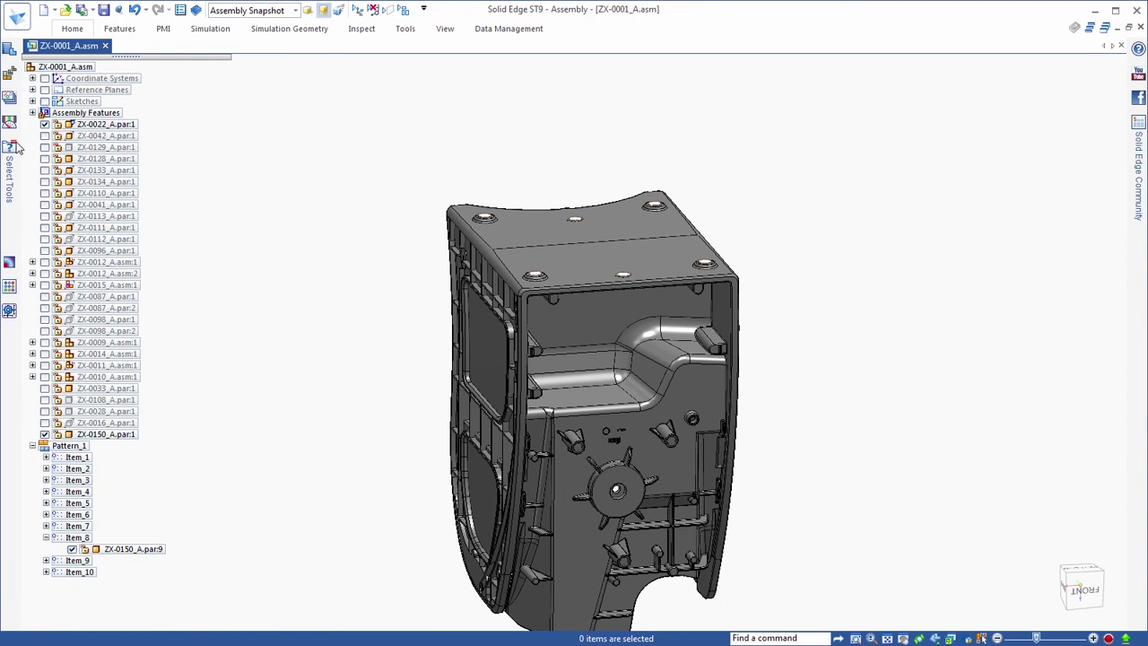
Step: Run the "Feet to machine" query to select the matching parts, and clear the selection
click(11, 158)
click(79, 111)
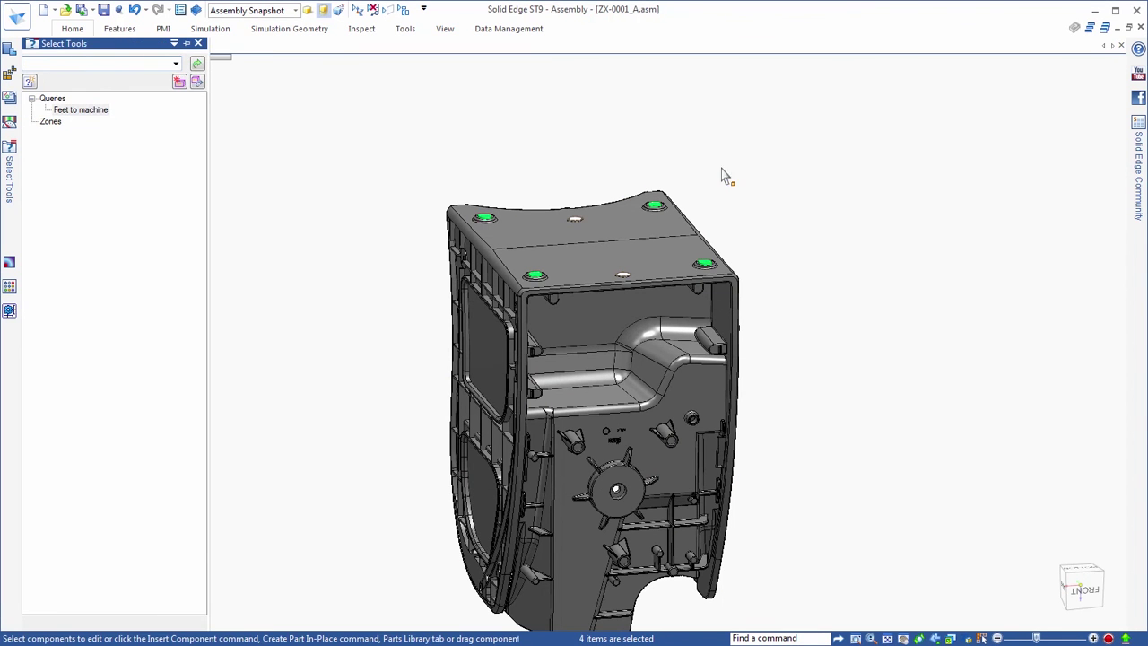
click(345, 155)
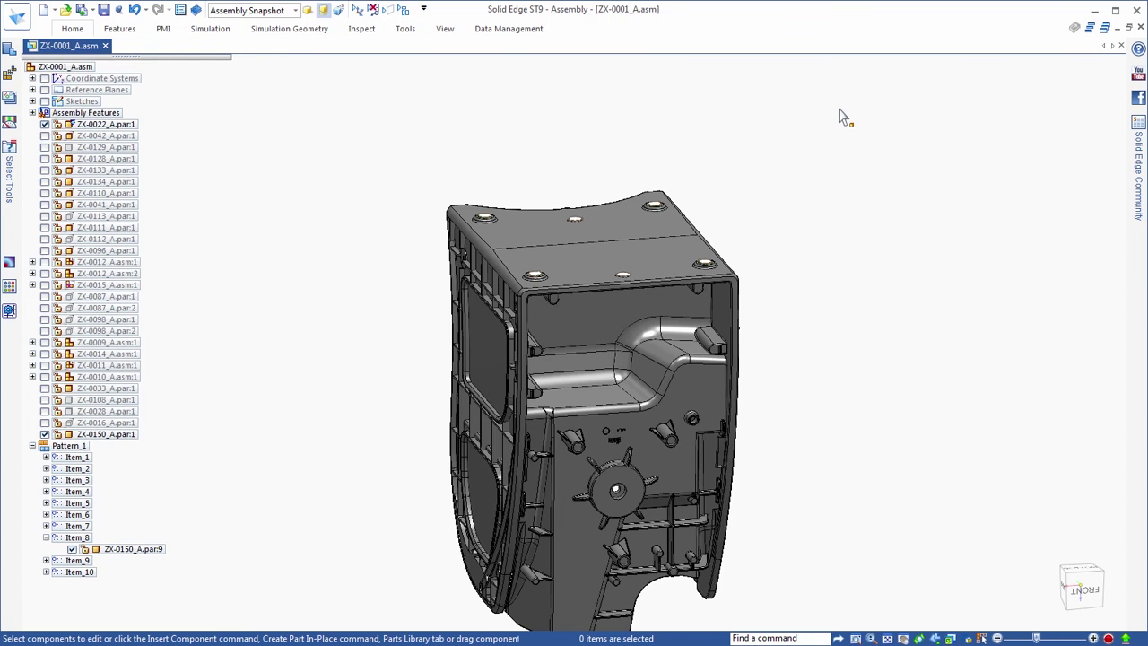
Step: Orient the assembly to show the foot surface and save the current view as a named view called "Feet"
key(ctrl+i)
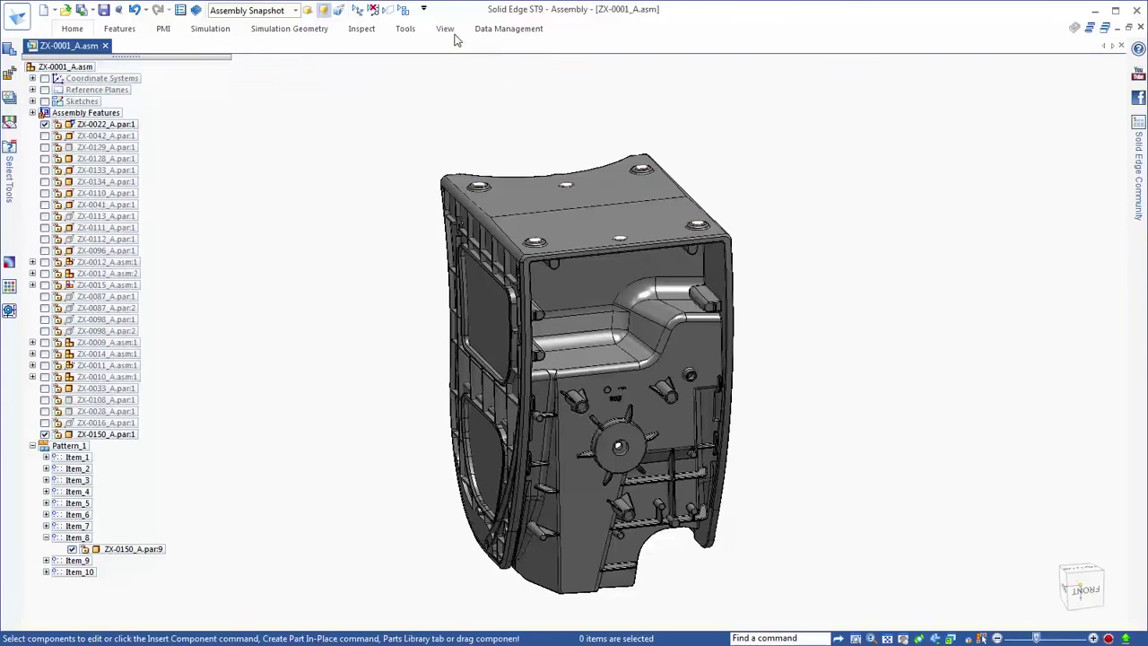
click(445, 28)
click(215, 99)
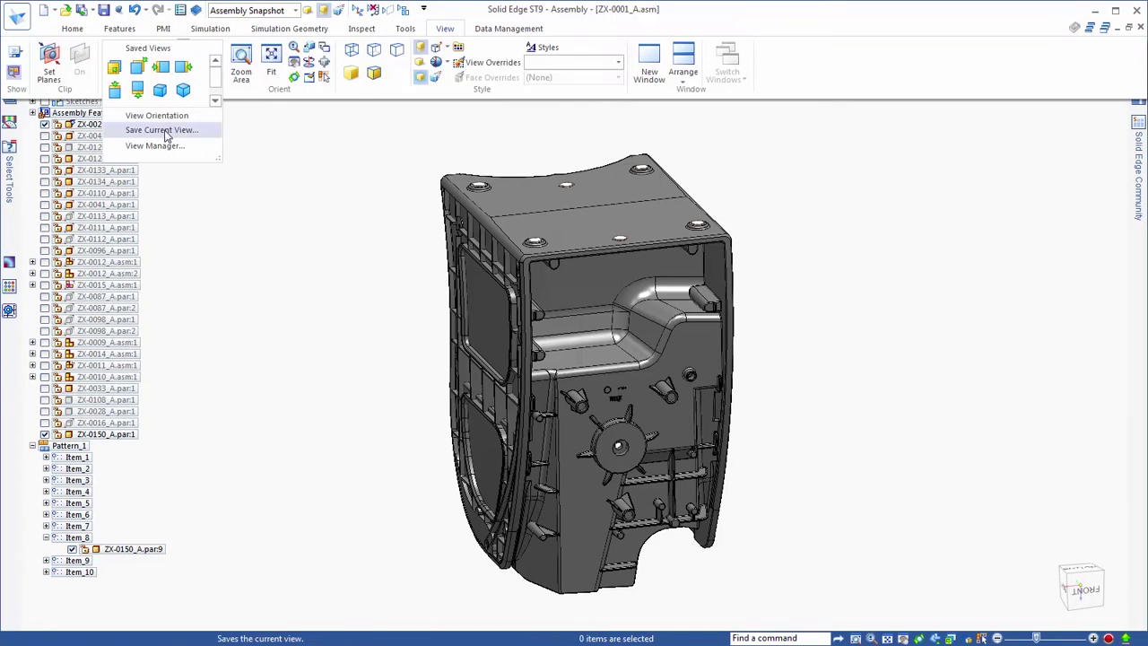
click(161, 130)
text(Feet)
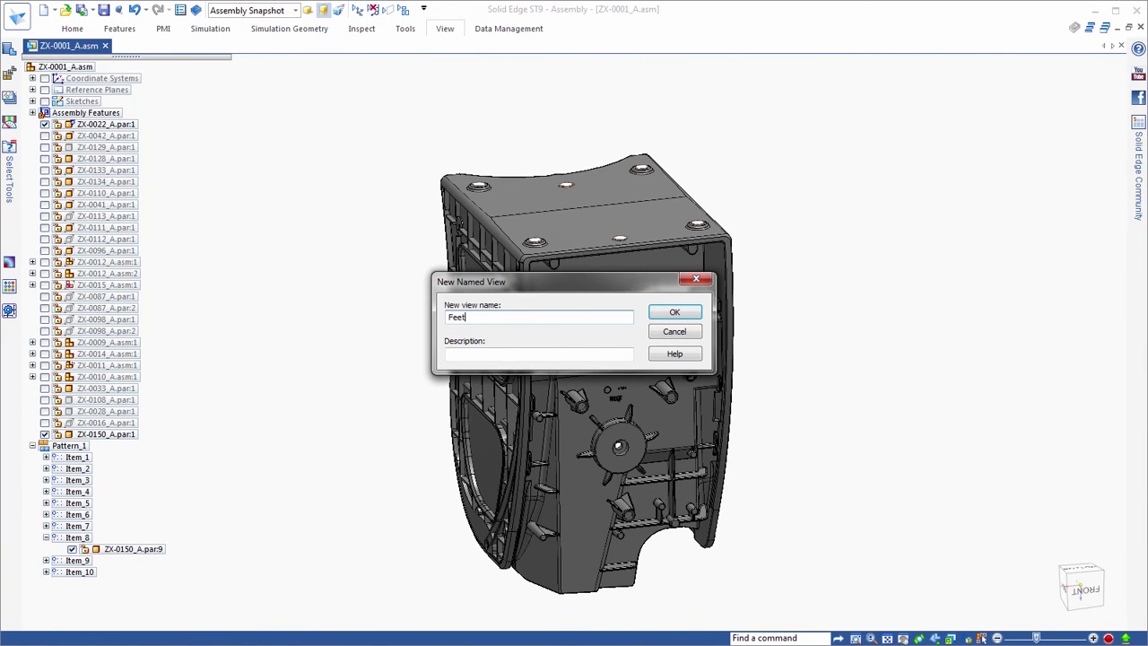
click(675, 313)
Step: Create a drawing of the top-level assembly ZX-0001_A.asm from the ISO Draft.dft template, with the Drawing View Creation Wizard enabled
click(82, 66)
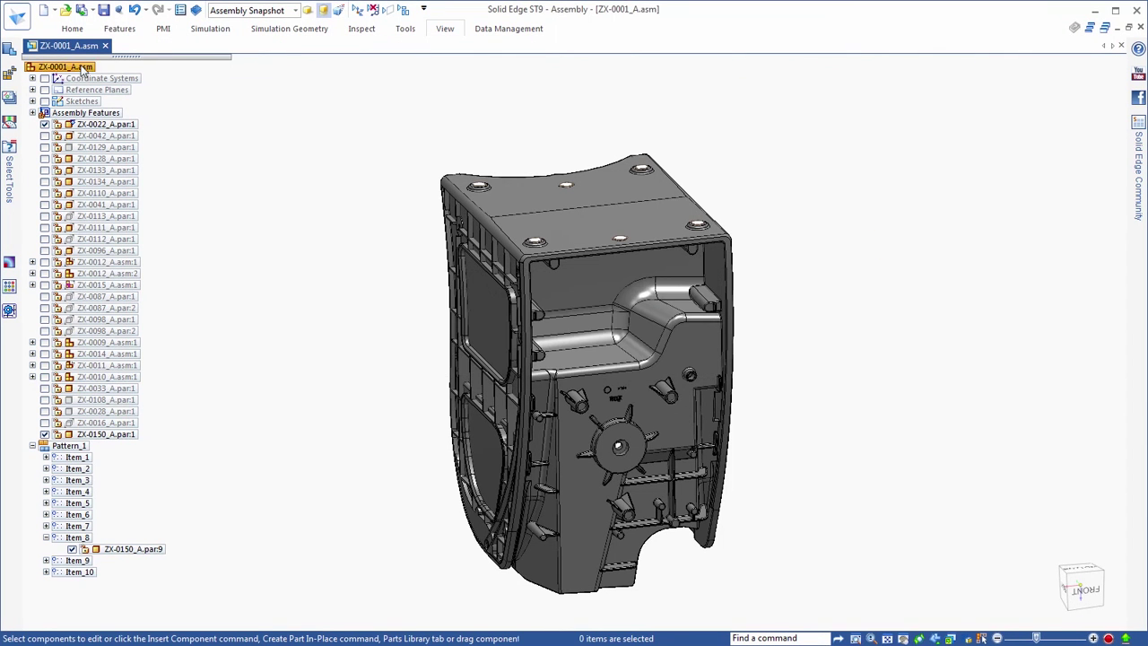
right_click(83, 66)
click(133, 357)
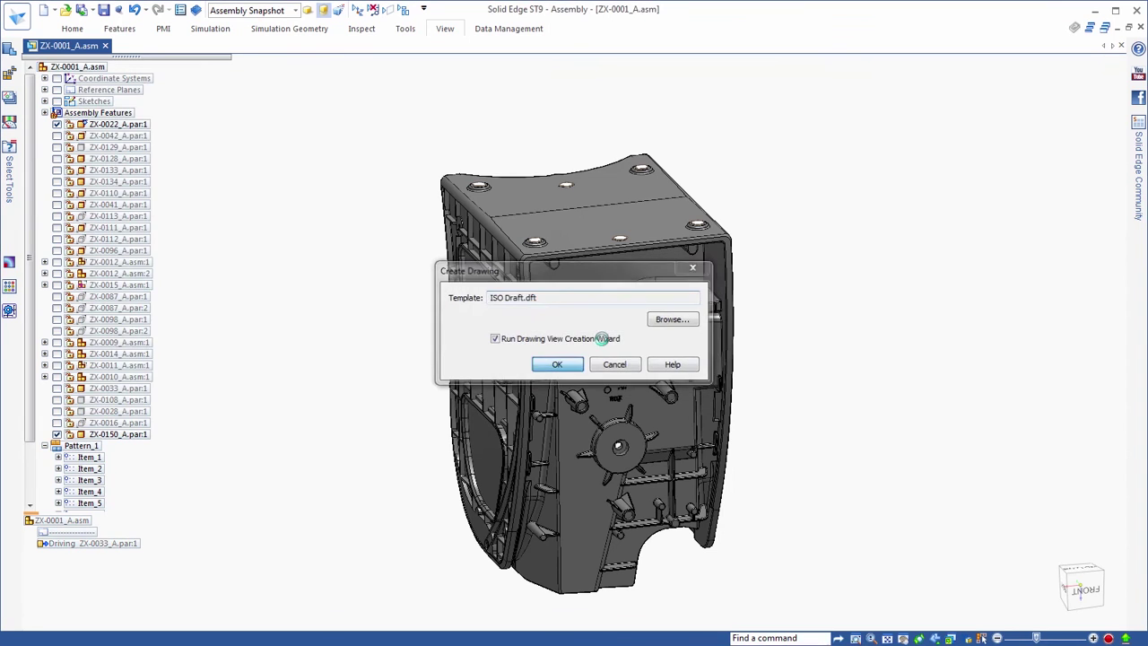
click(559, 366)
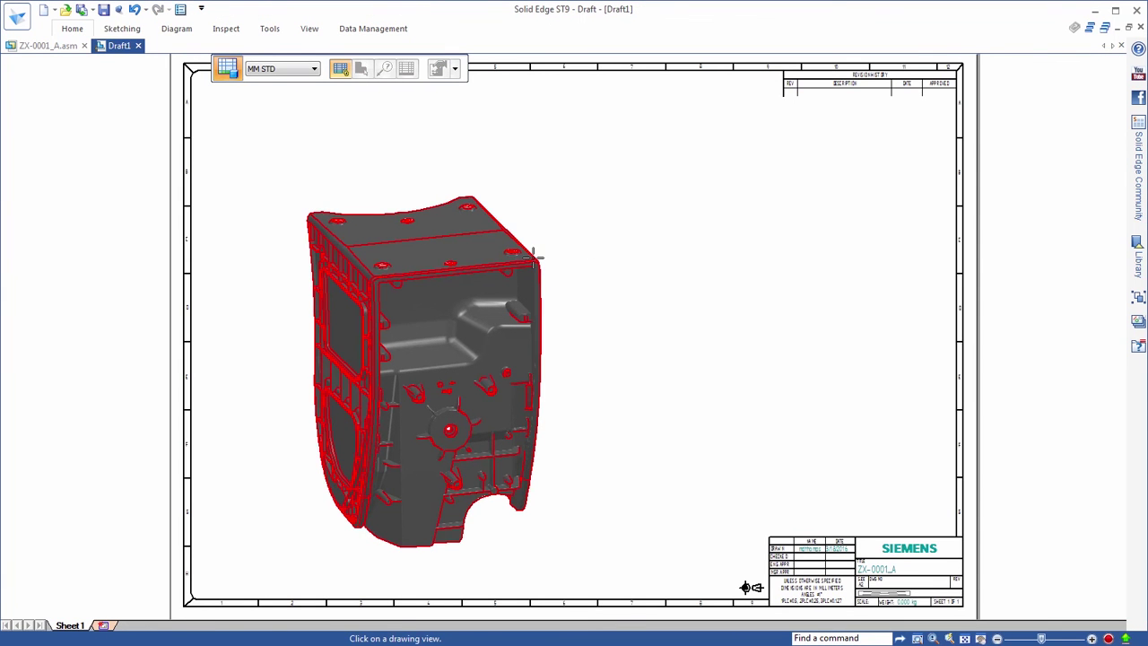
Step: Set up a parts list for the drawing view with the "Occurrence properties" saved settings and the Assembly Snapshot configuration
click(454, 68)
scroll(466, 108, down, 1)
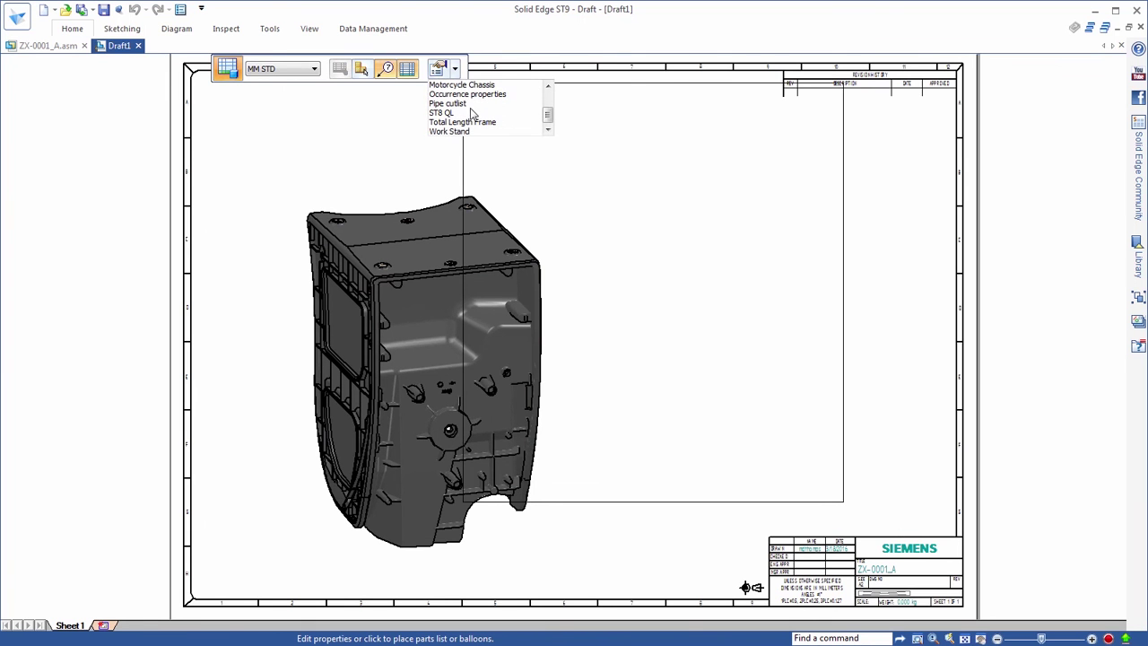
click(466, 94)
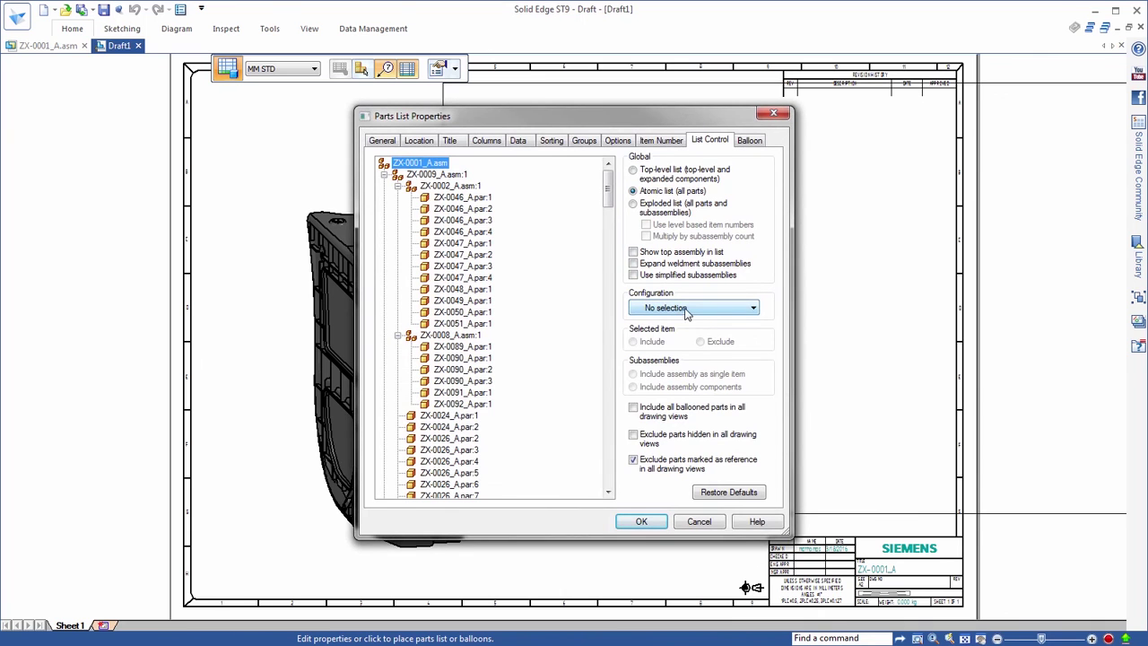
click(687, 308)
click(684, 400)
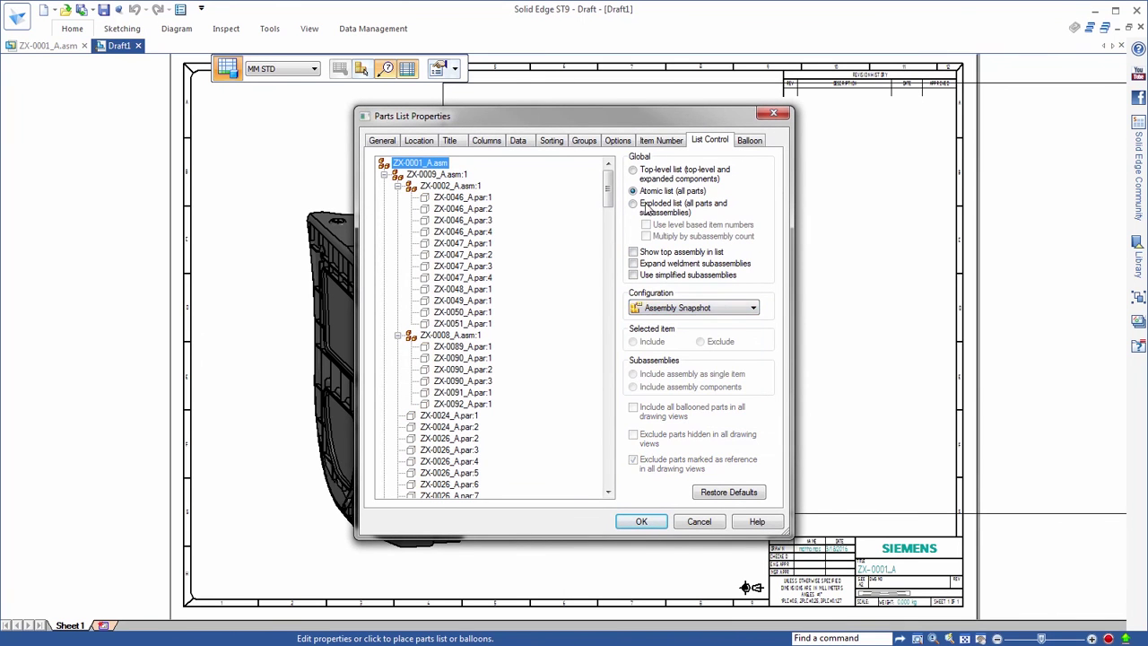
click(644, 522)
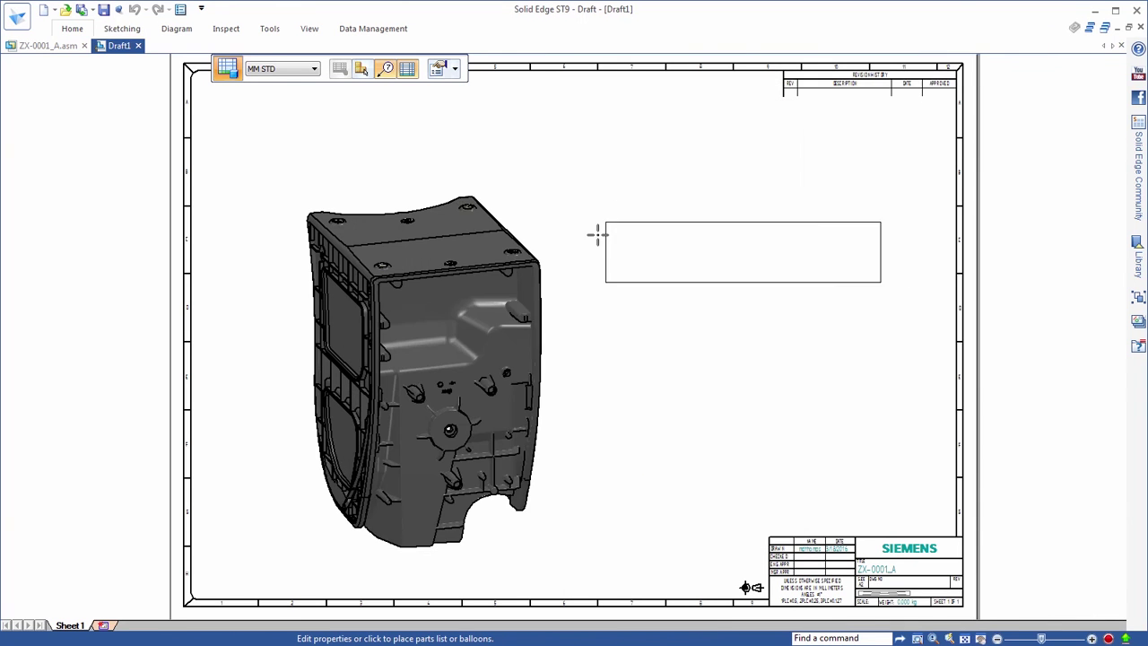
Step: Place the parts list and its balloons on the sheet, with the table beside the drawing view, and inspect them
click(613, 213)
scroll(791, 230, up, 4)
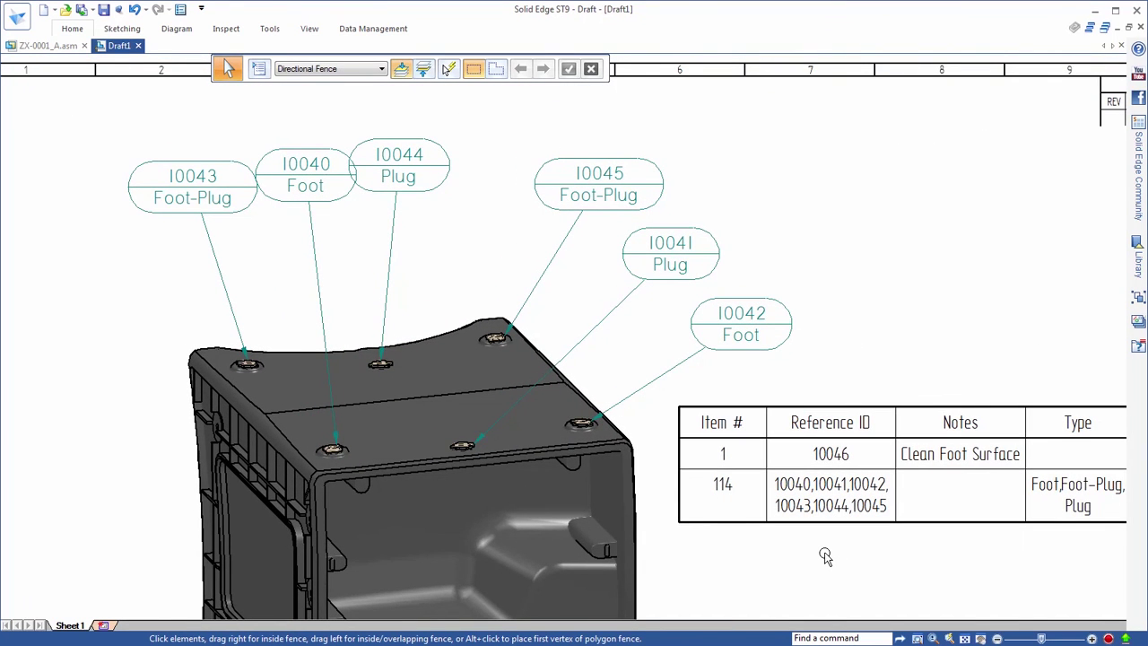
scroll(823, 558, right, 3)
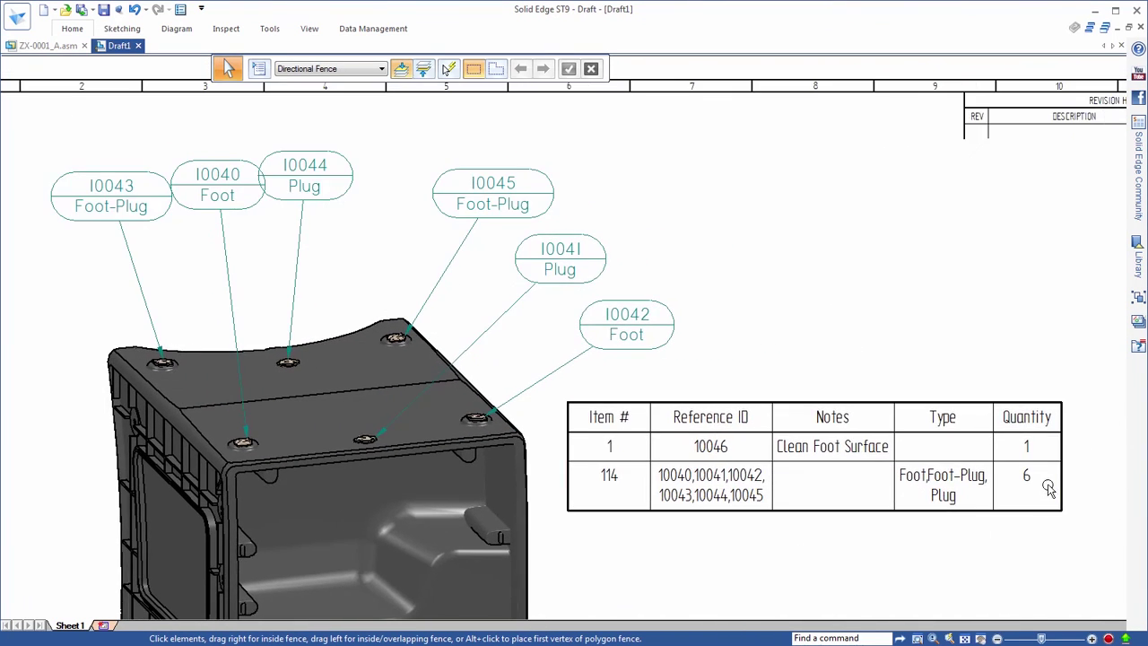